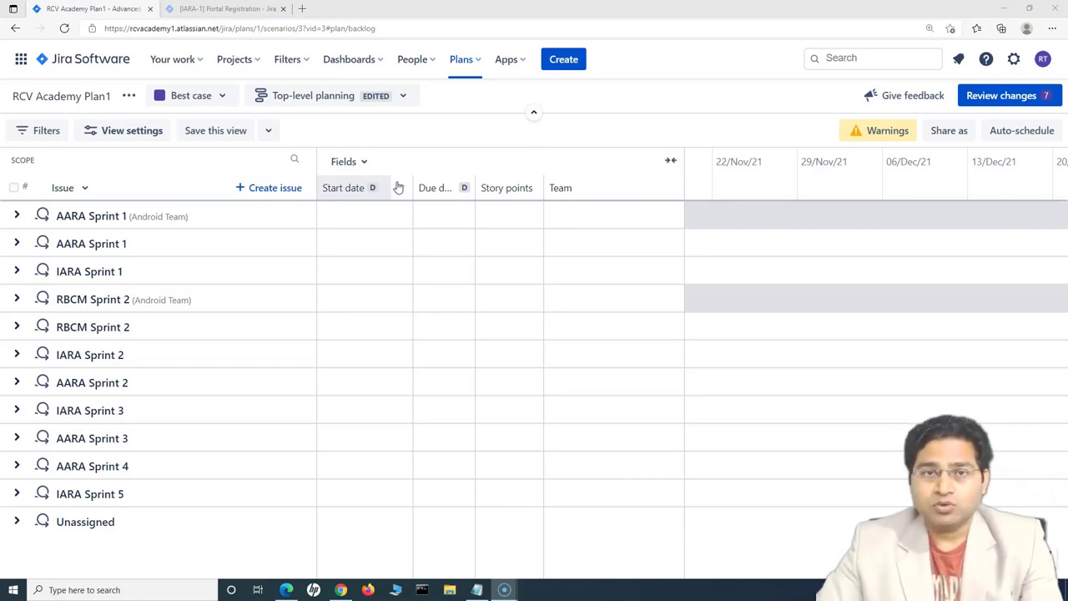
left_click(412, 179)
left_click(634, 102)
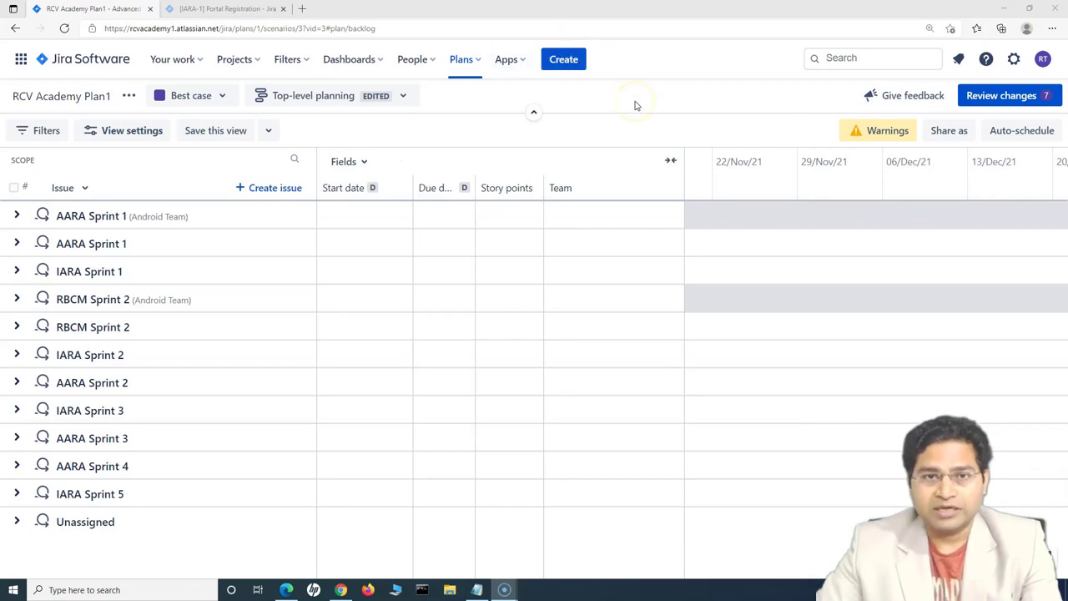
Start creating a new plan and name it Capacity Planning Demo, keeping its access Open
left_click(477, 62)
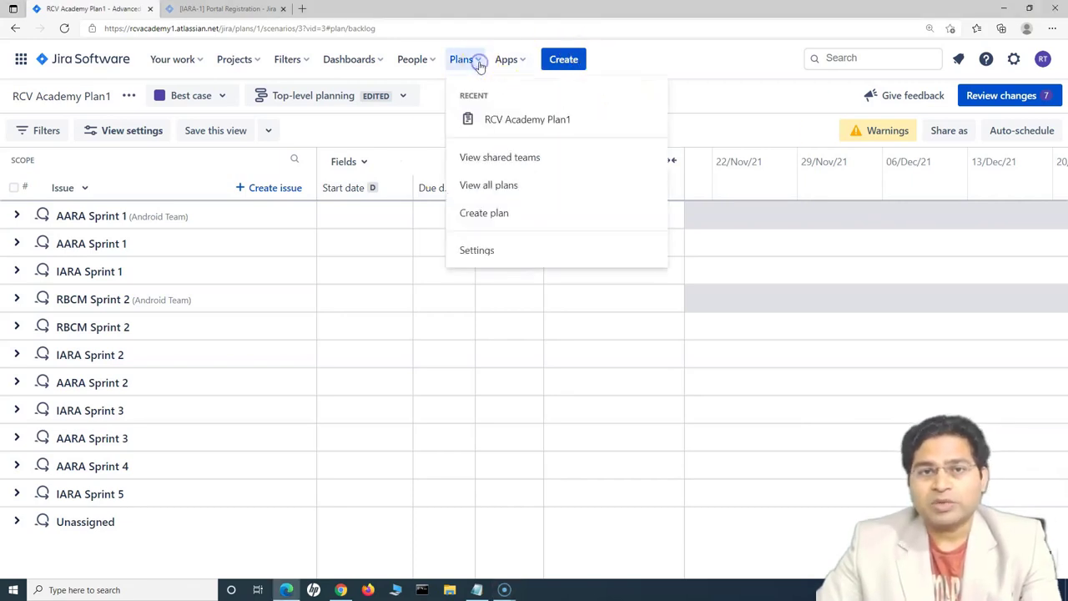
left_click(485, 218)
left_click(462, 241)
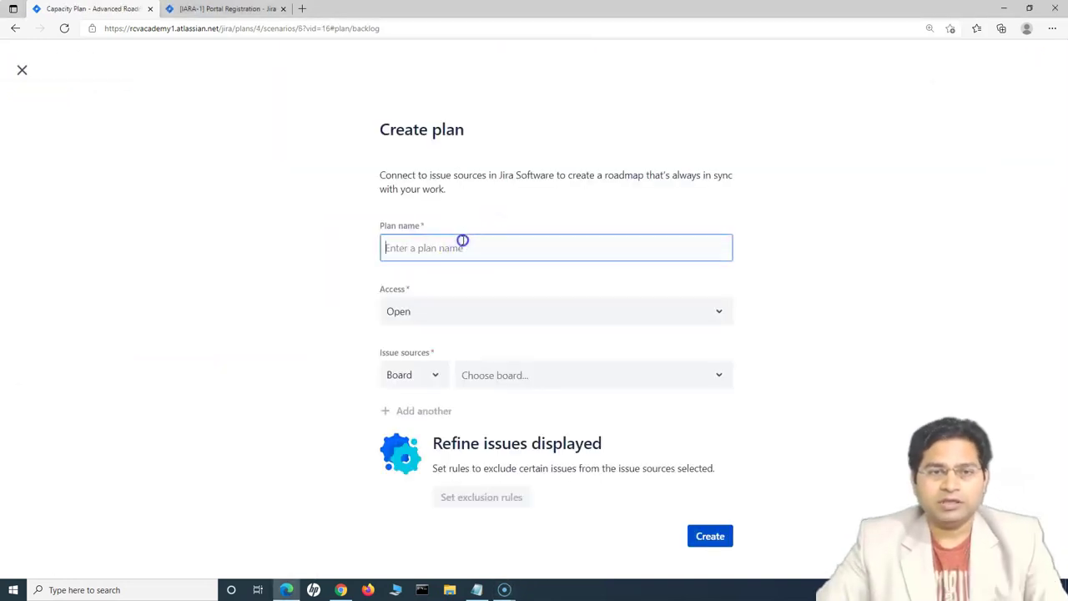
type("Capacity")
type("Planning Demo")
left_click(401, 301)
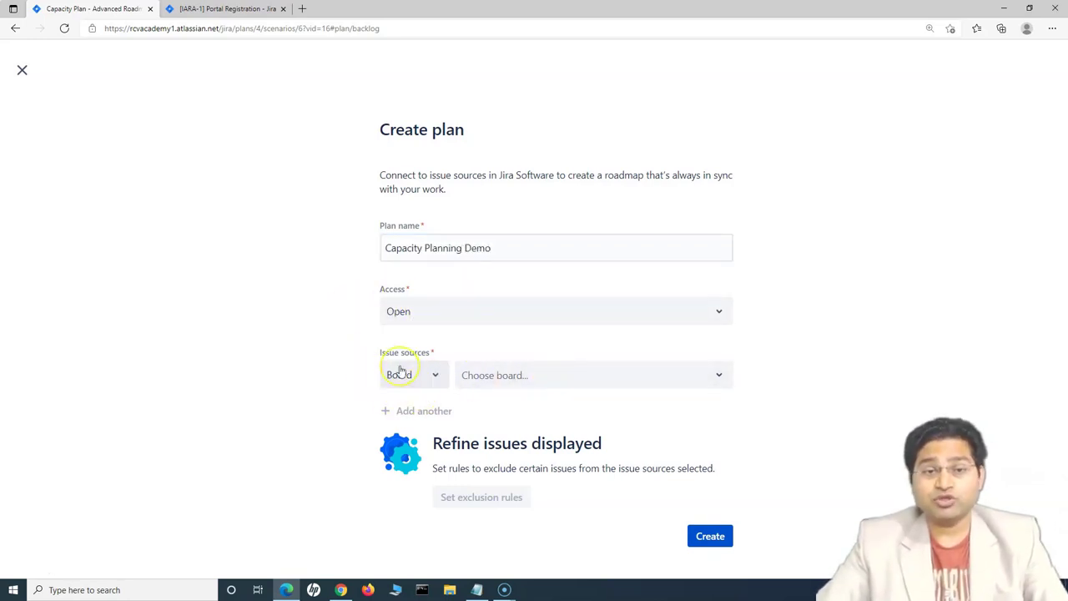
Use the IARA board and the AARA board as the plan's issue sources and create the plan
left_click(501, 376)
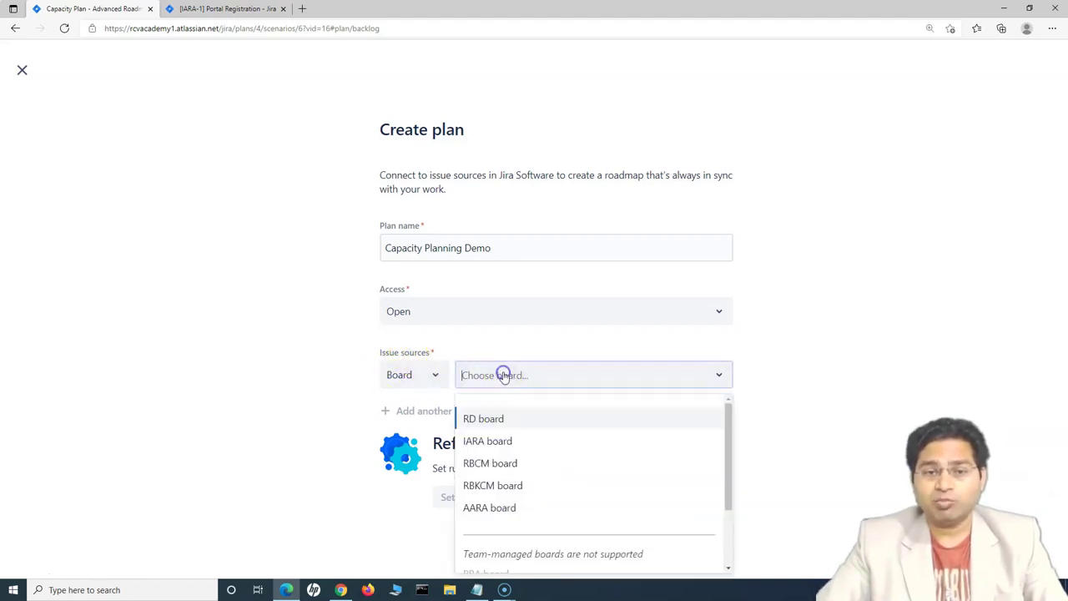
left_click(499, 441)
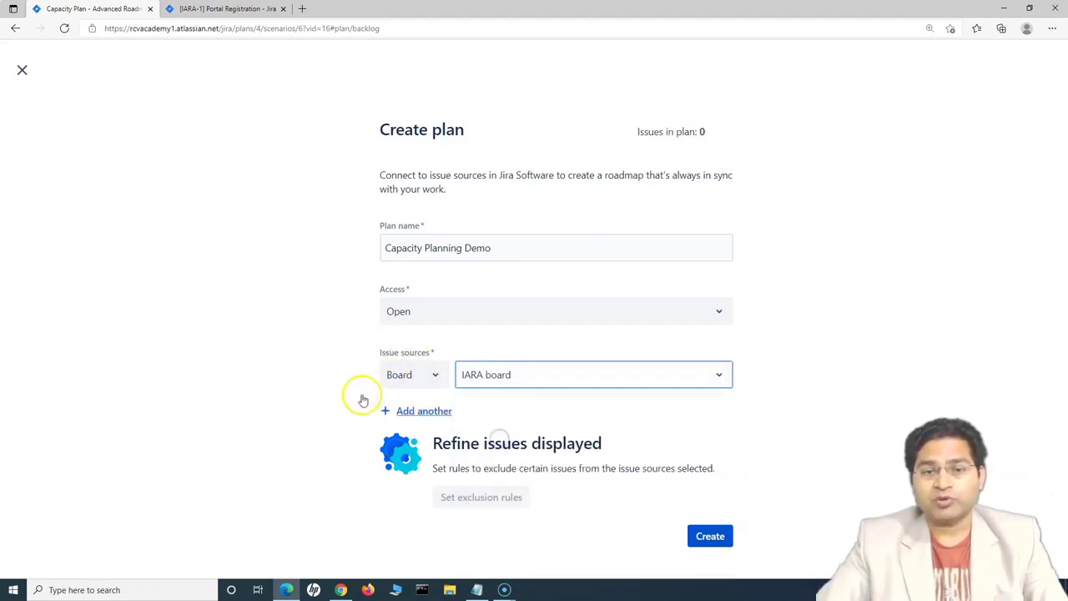
left_click(419, 410)
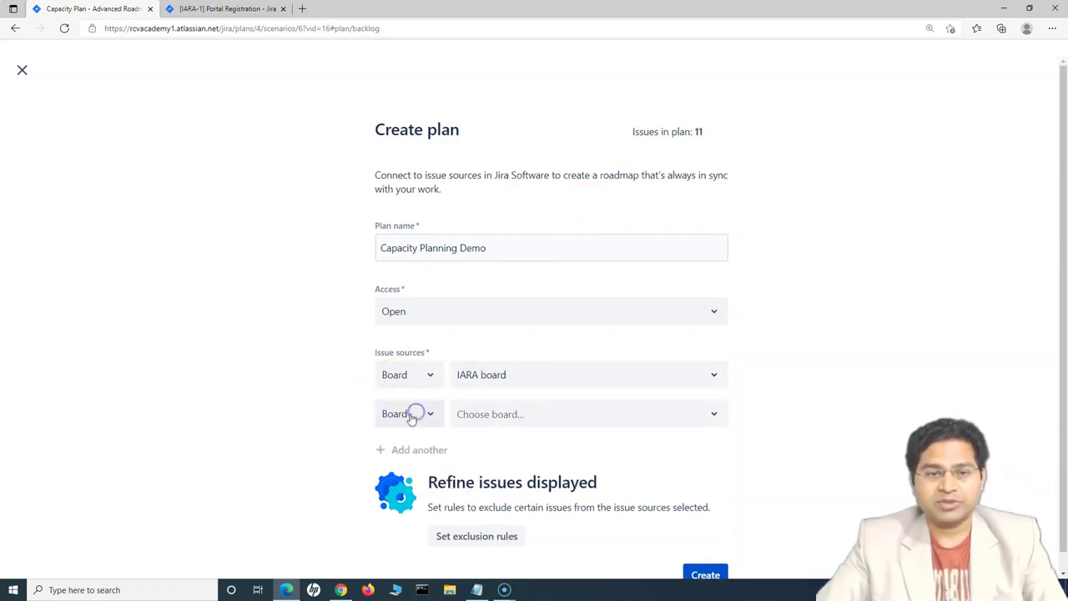
left_click(511, 415)
left_click(484, 524)
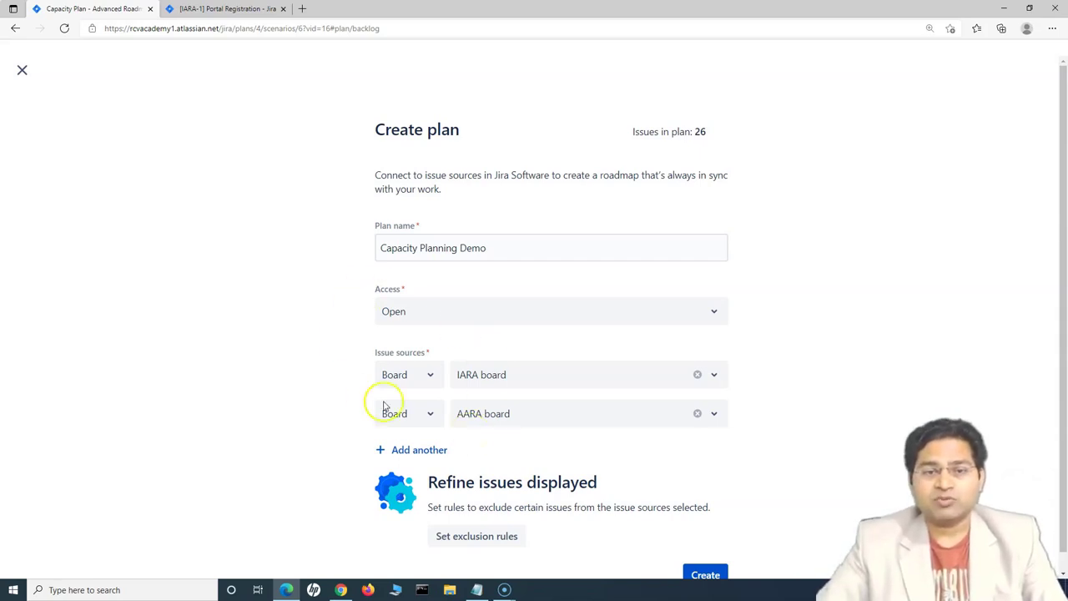
scroll(319, 409, "down", 1)
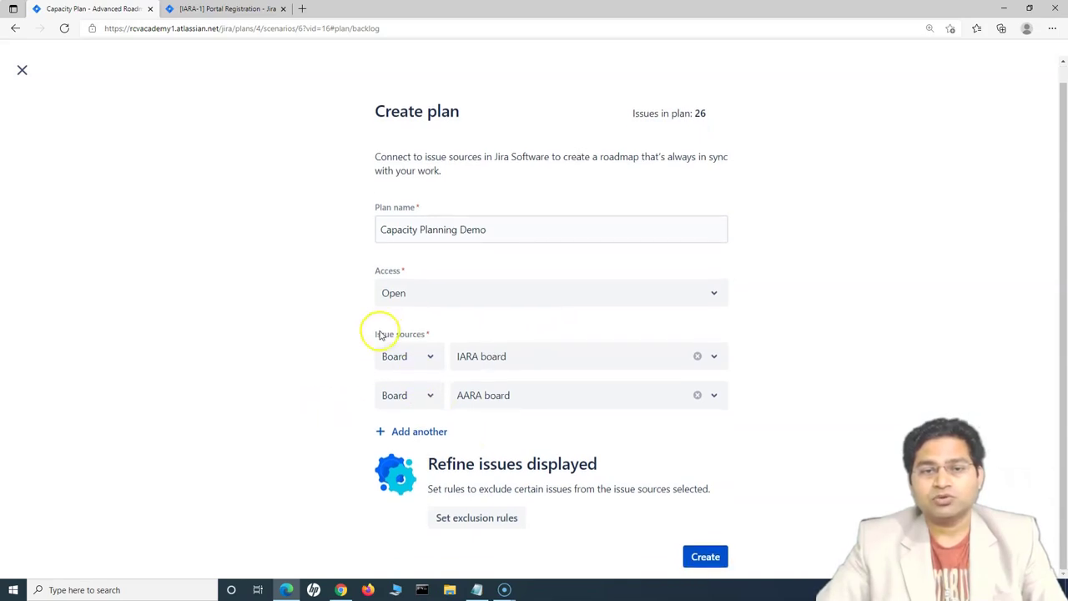
left_click(704, 559)
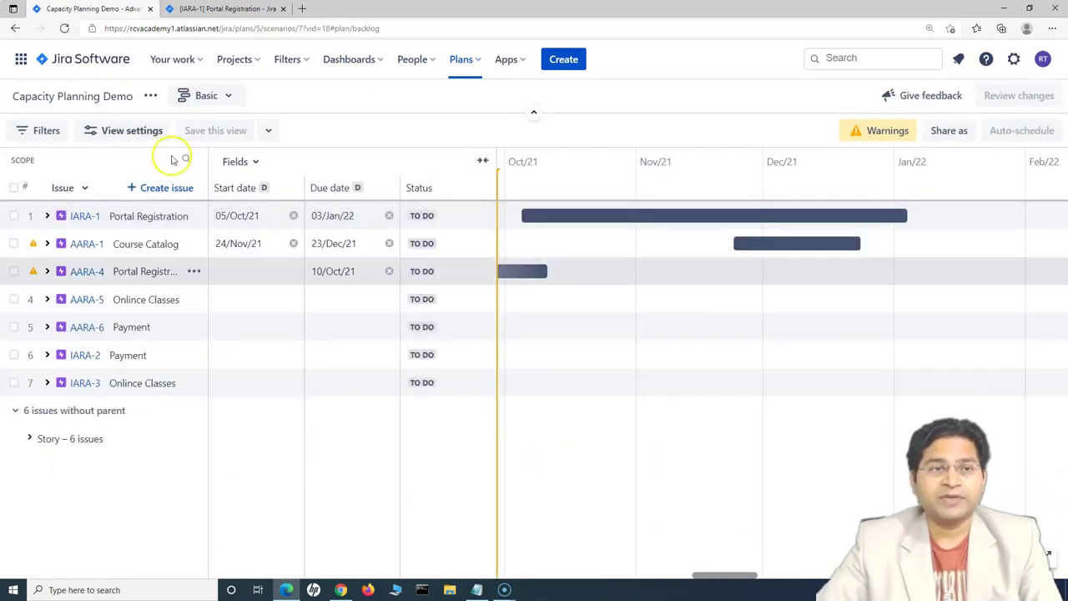
Switch the roadmap to the Top-level planning view and group its issues by Team
left_click(228, 95)
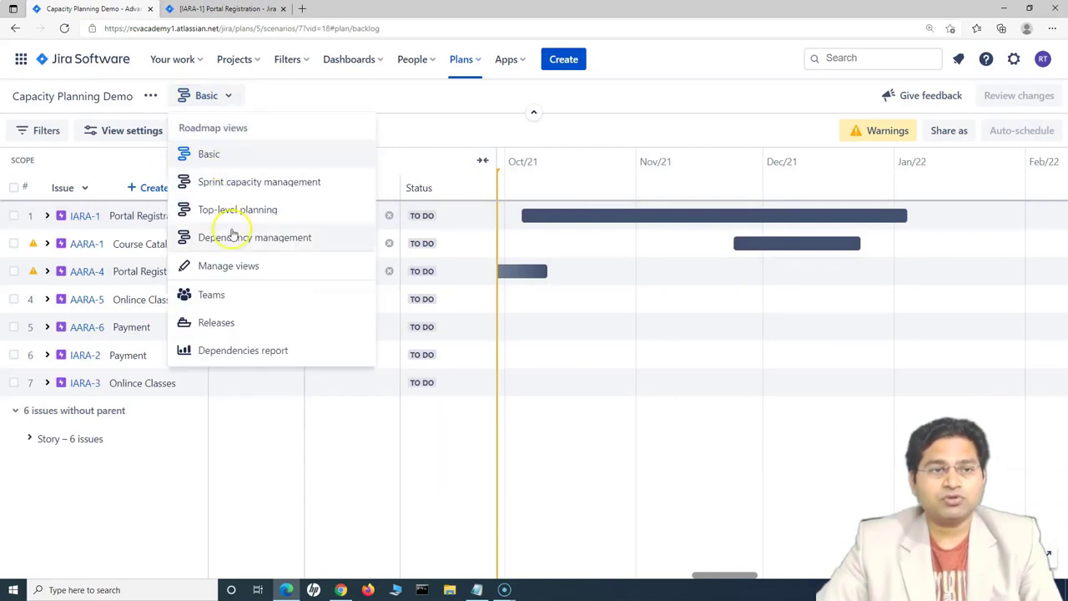
left_click(243, 209)
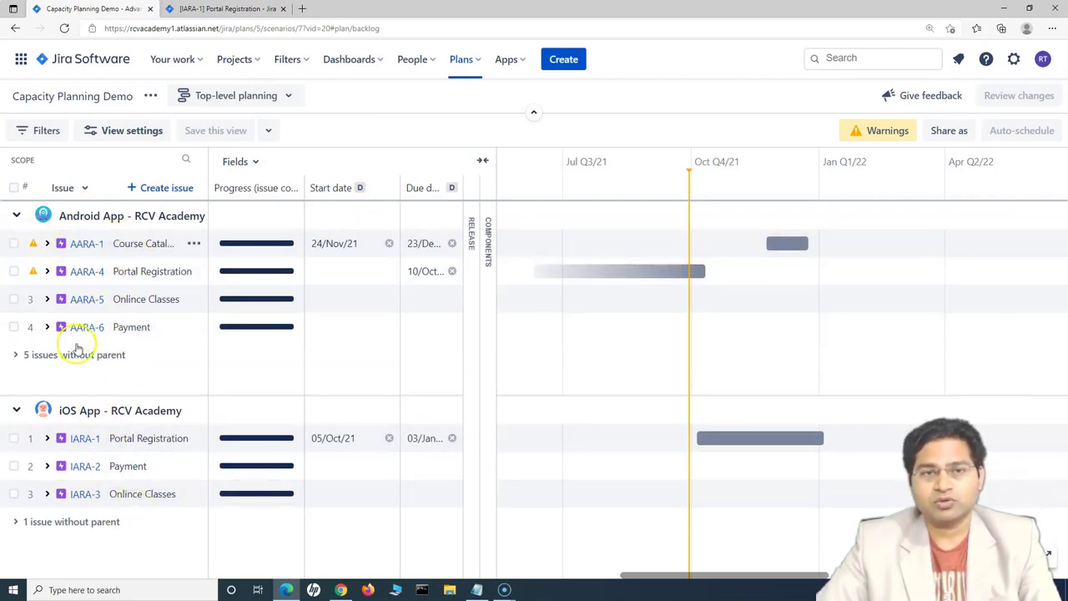
left_click(118, 139)
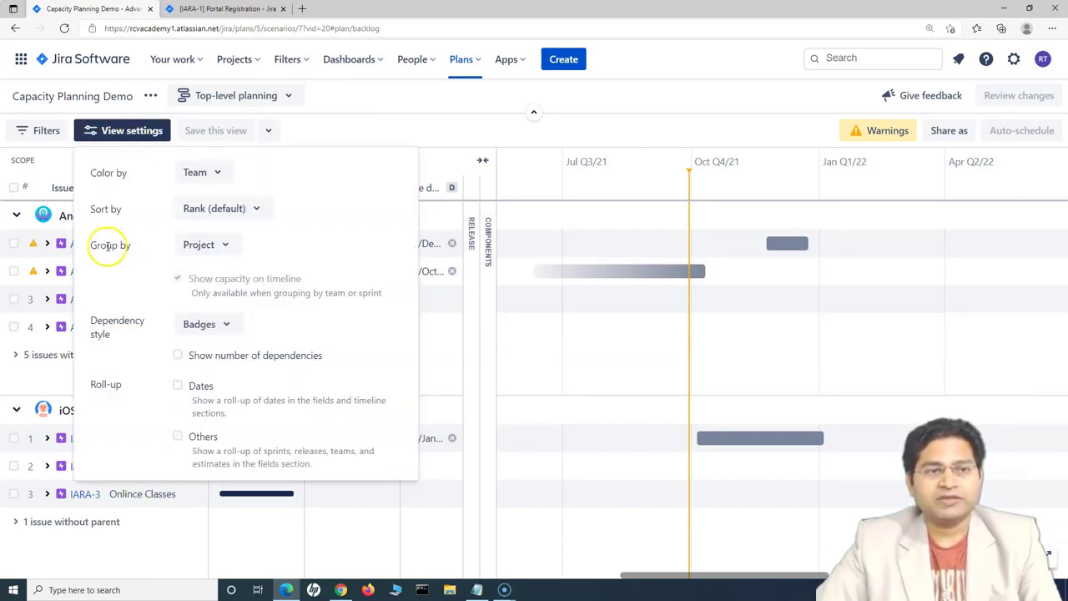
left_click(200, 245)
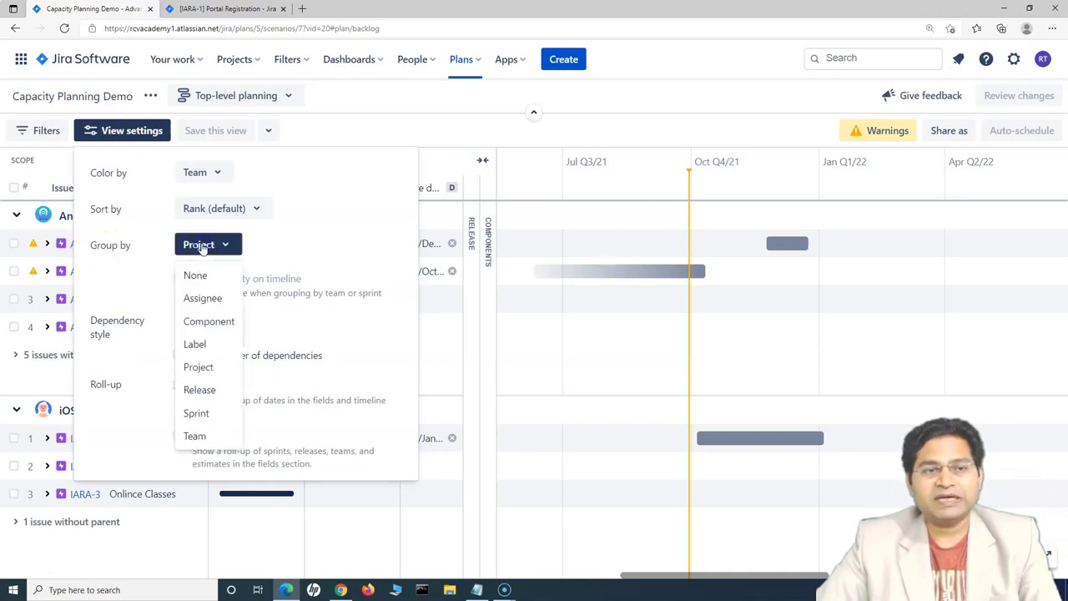
left_click(200, 435)
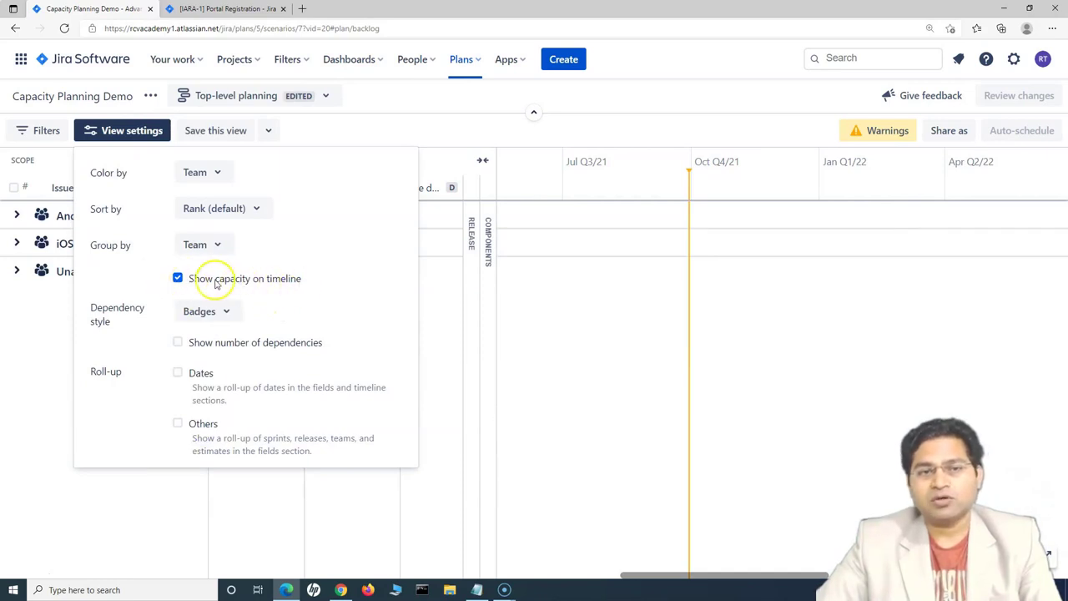
left_click(423, 142)
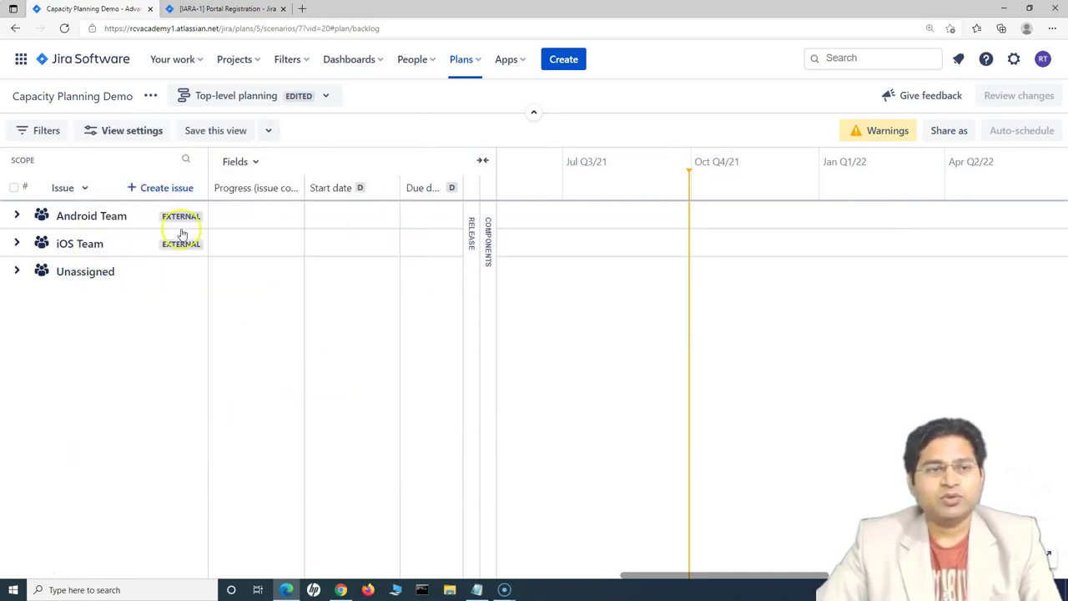
Expand the Android Team group and its Course Catalog epic down to the sample stories
left_click(15, 215)
mouse_move(179, 221)
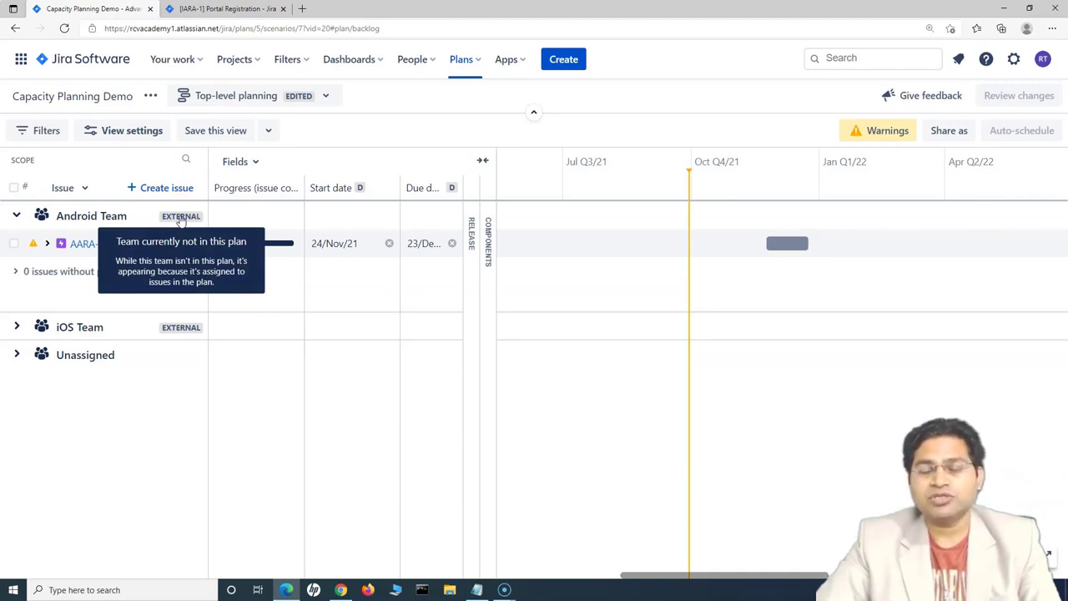
left_click(47, 243)
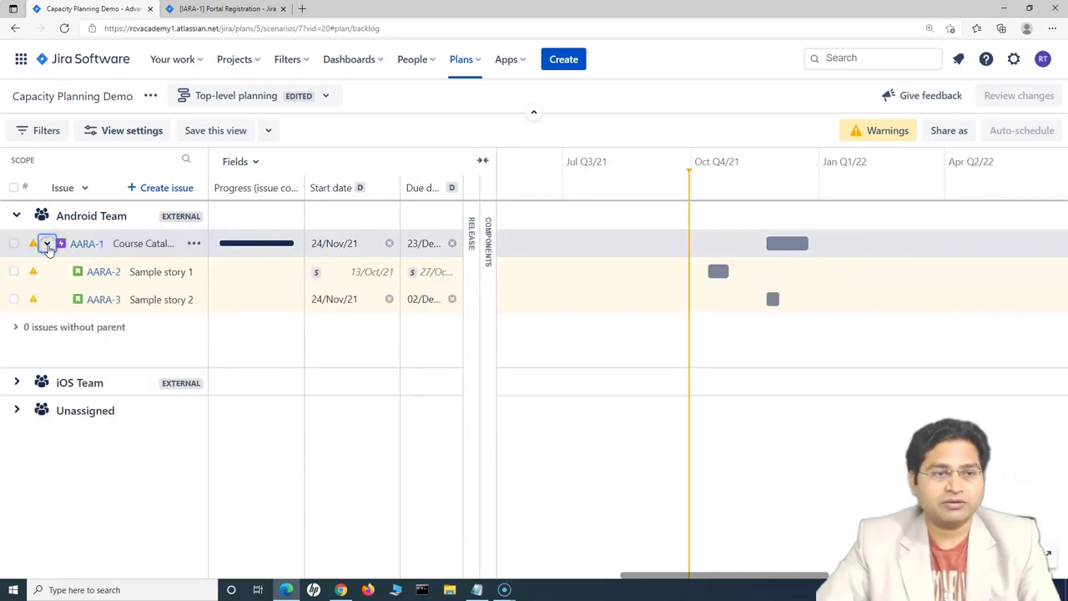
Add the Team field as a column in the roadmap
left_click(259, 166)
left_click(271, 204)
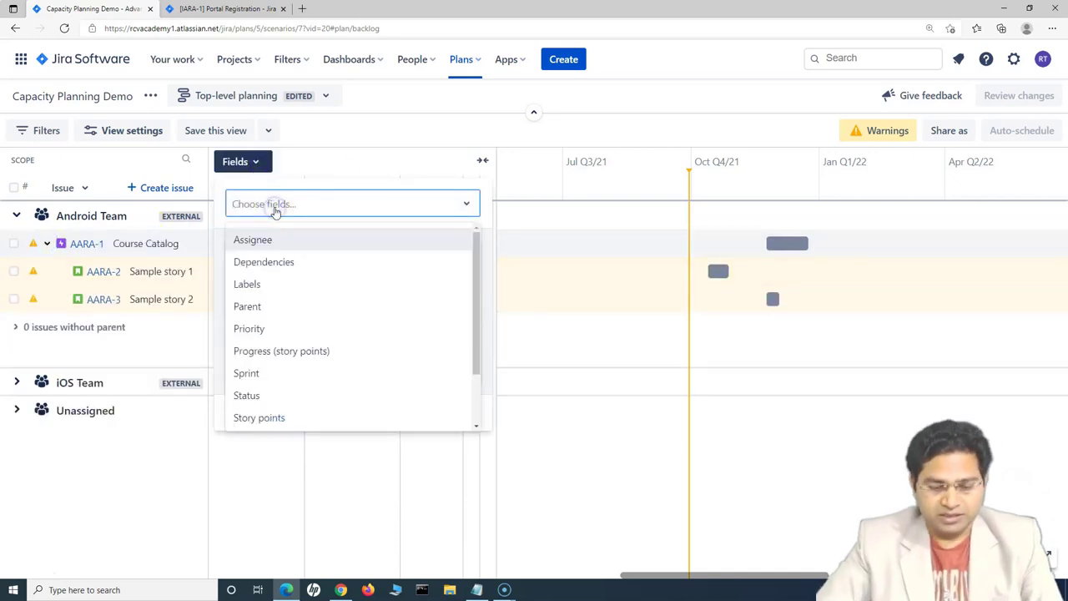
type("te")
left_click(267, 244)
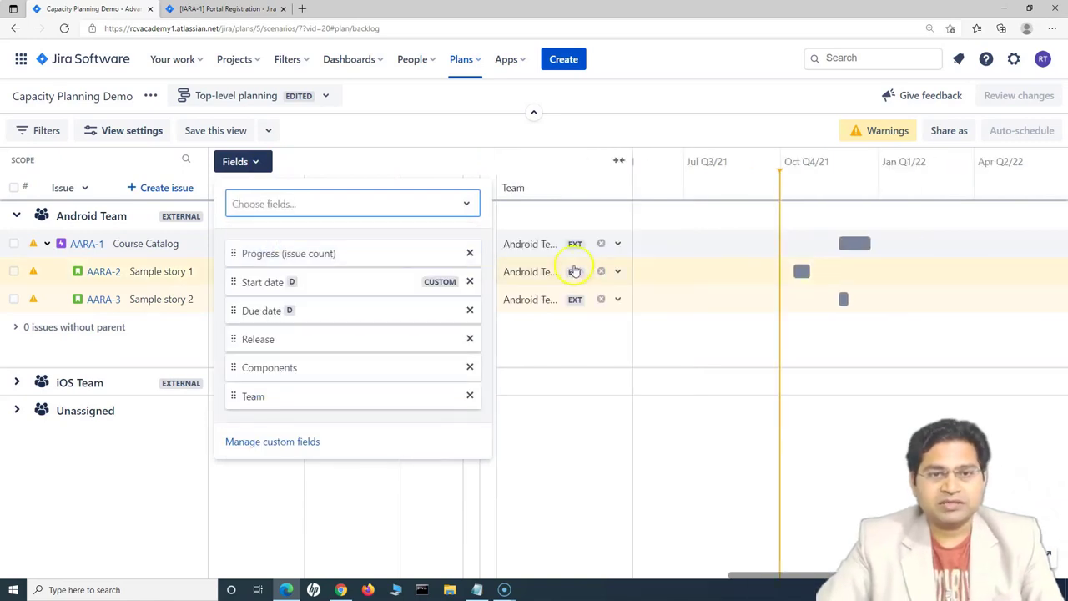
left_click(572, 350)
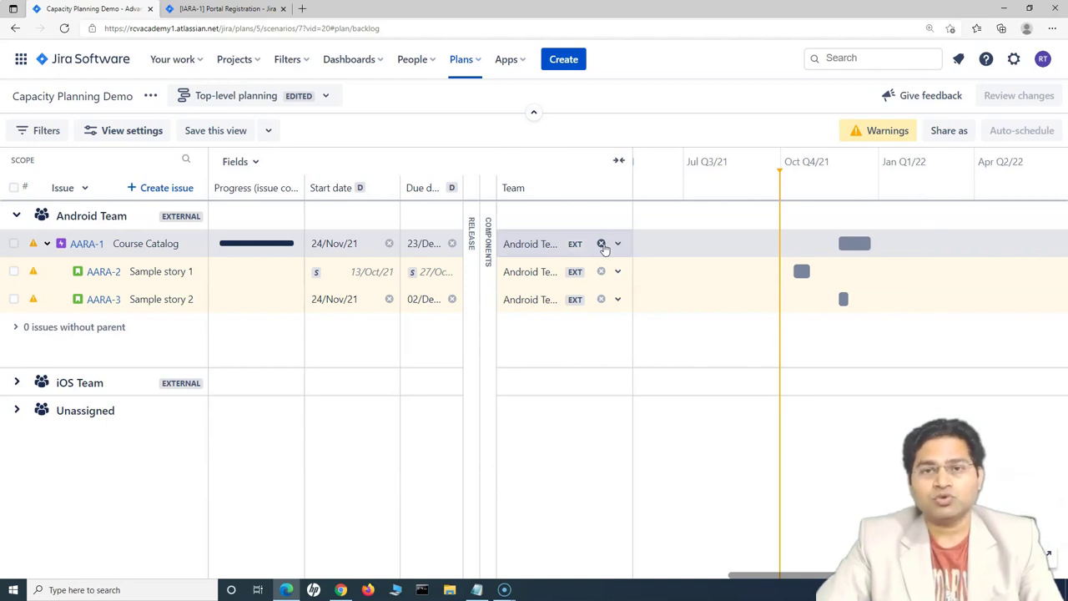
Clear the team from the Course Catalog epic AARA-1 and its stories AARA-2 and AARA-3
left_click(602, 243)
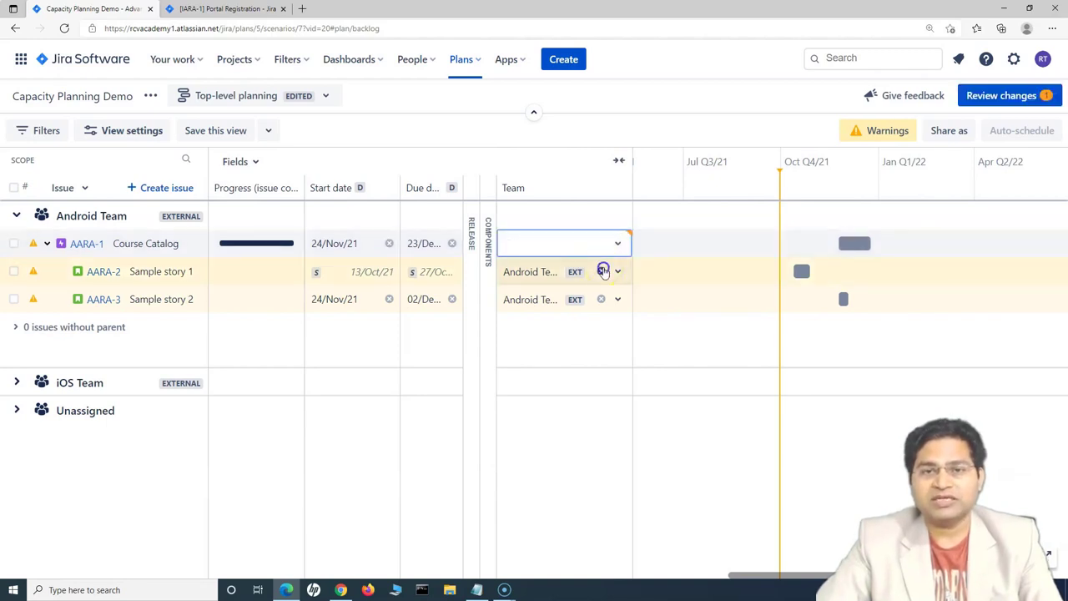
left_click(602, 271)
left_click(601, 271)
Clear the team from epics IARA-1 and AARA-5 in the iOS Team group, and expand the Unassigned group
left_click(16, 215)
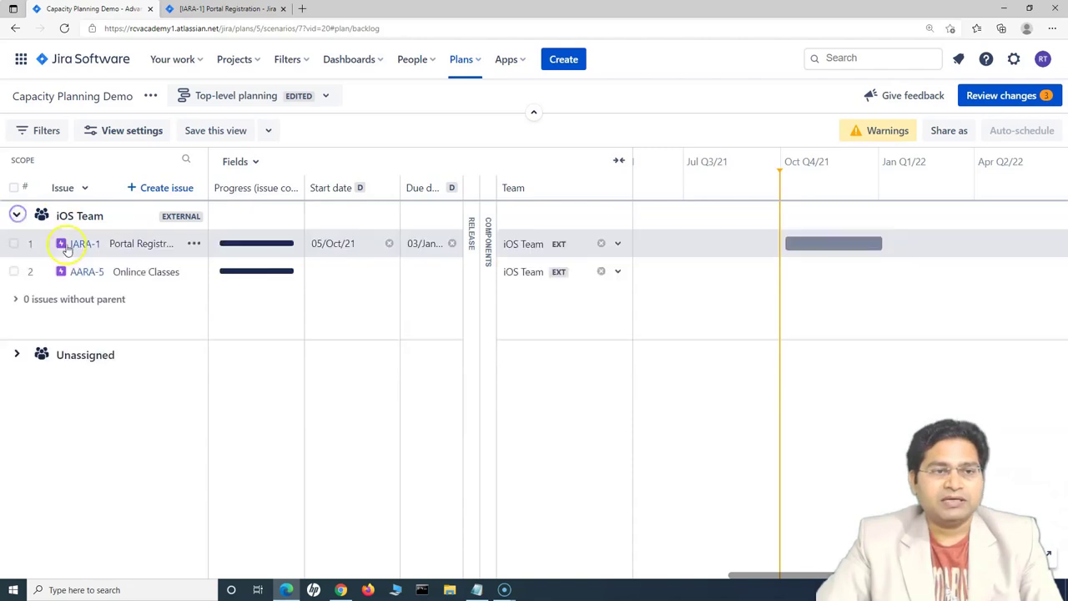
left_click(601, 244)
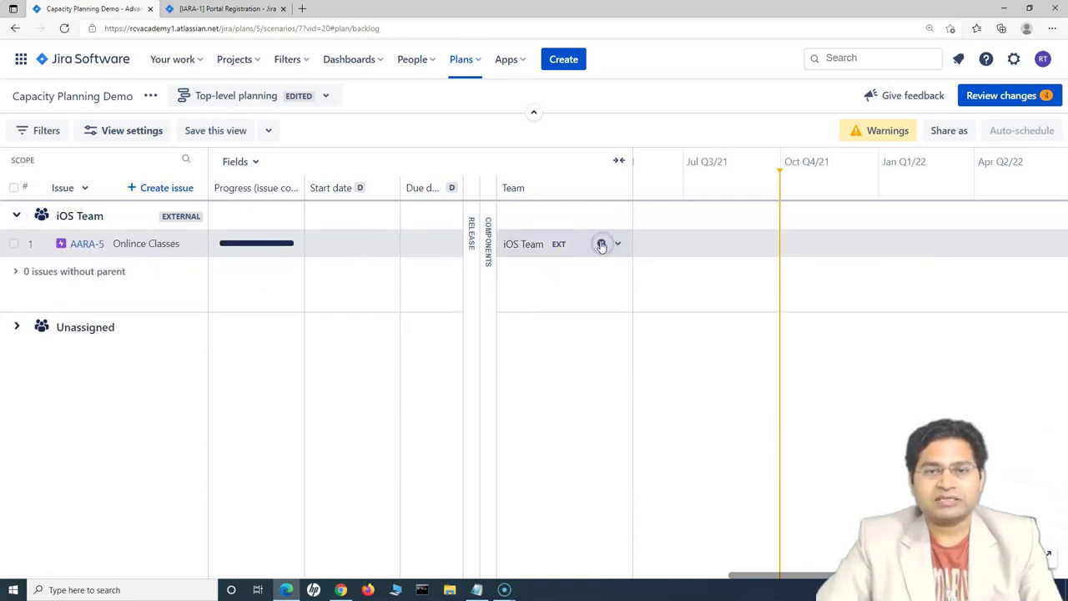
left_click(600, 243)
left_click(89, 233)
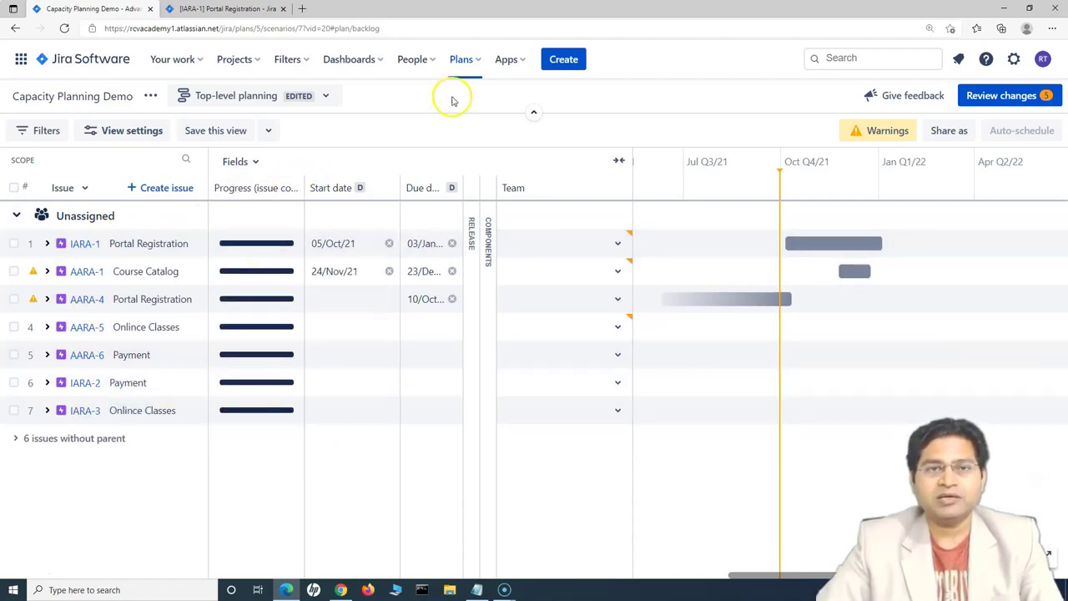
Go to the plan's Teams page and add the existing shared Android Team
left_click(252, 95)
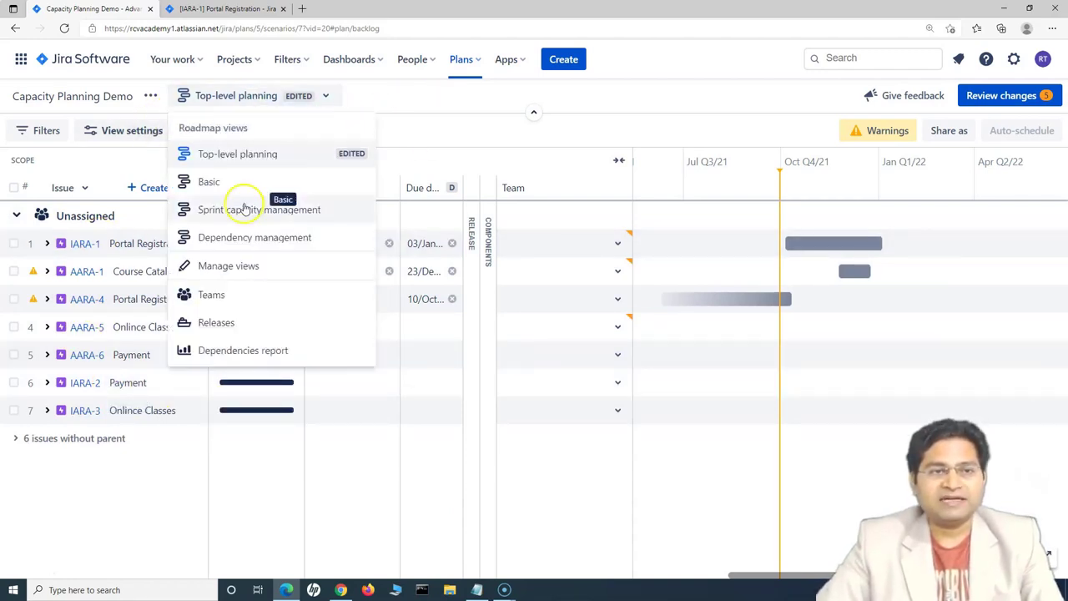
left_click(223, 296)
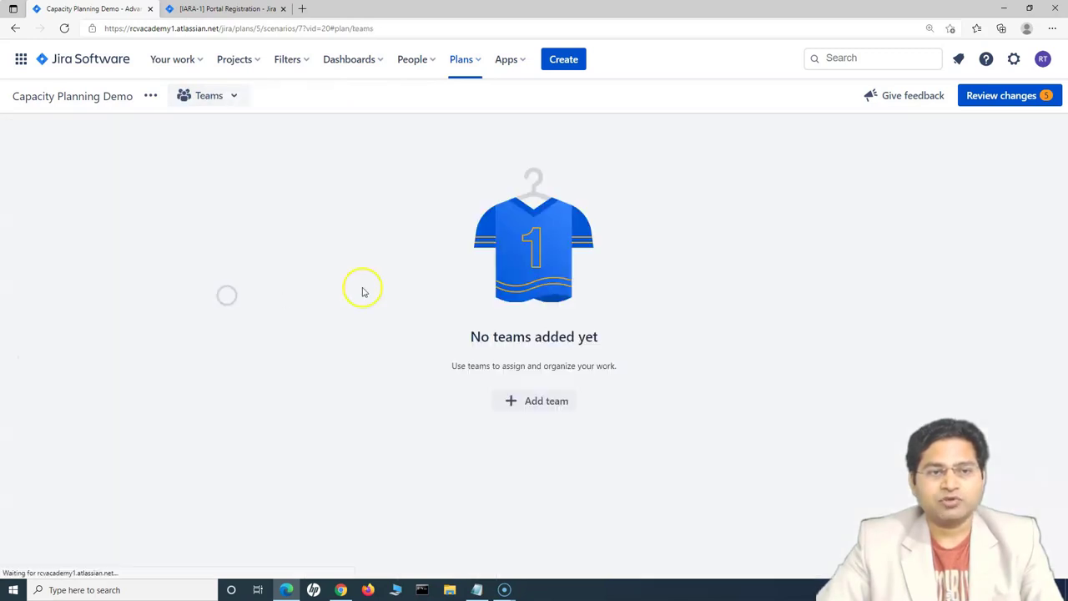
left_click(220, 100)
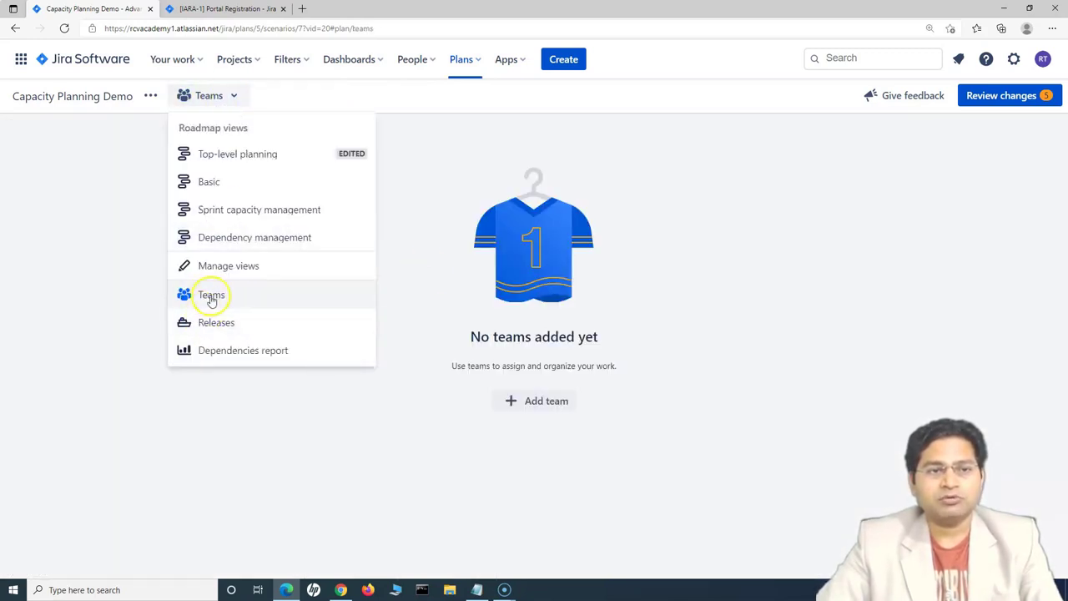
left_click(531, 403)
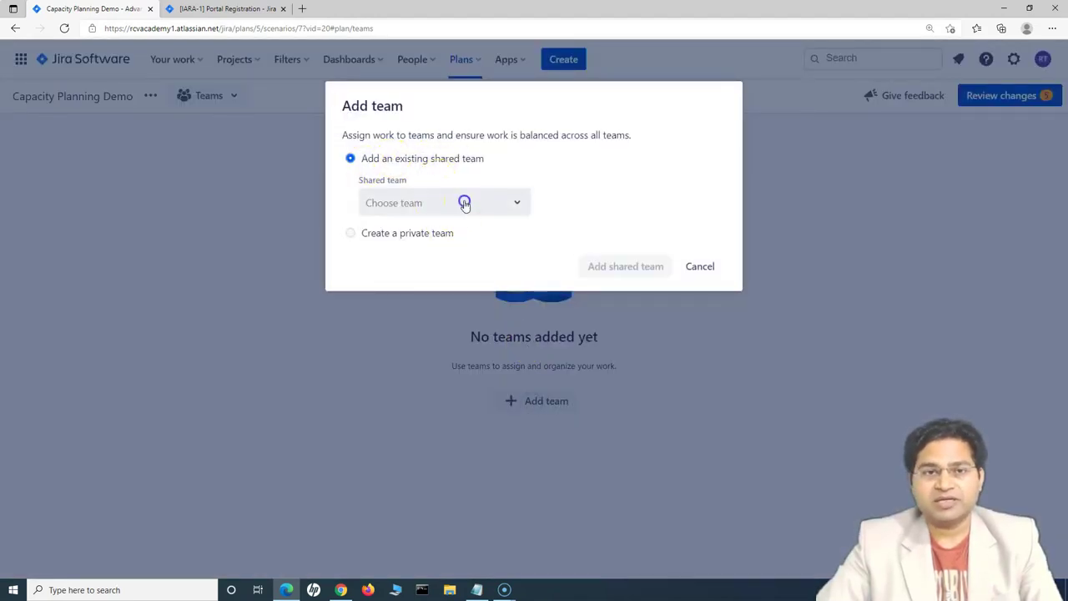
left_click(464, 201)
left_click(417, 242)
left_click(626, 266)
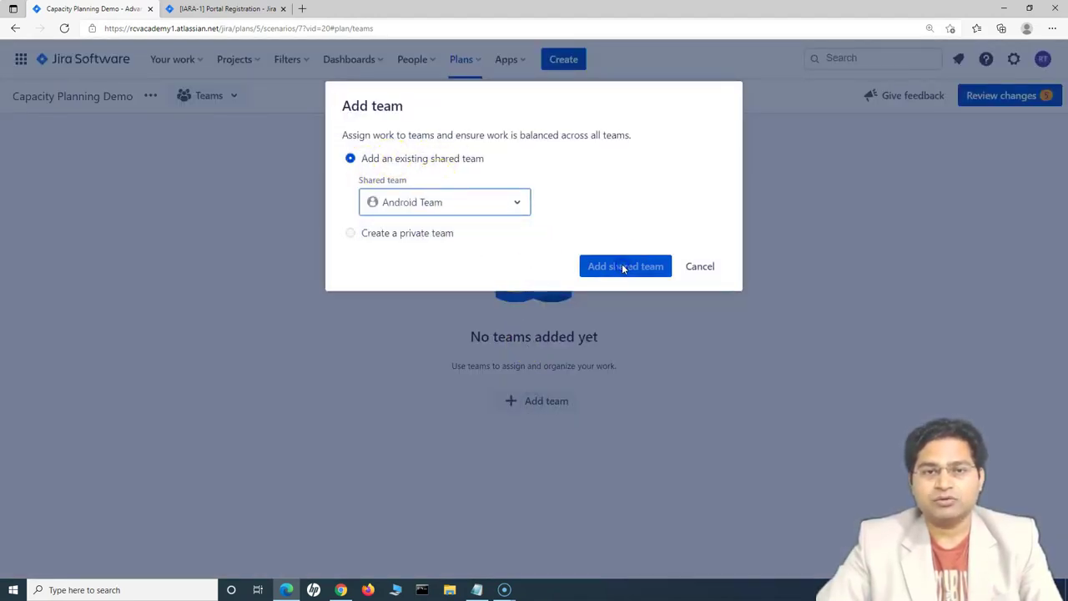
Add the existing shared iOS Team to the plan
left_click(625, 138)
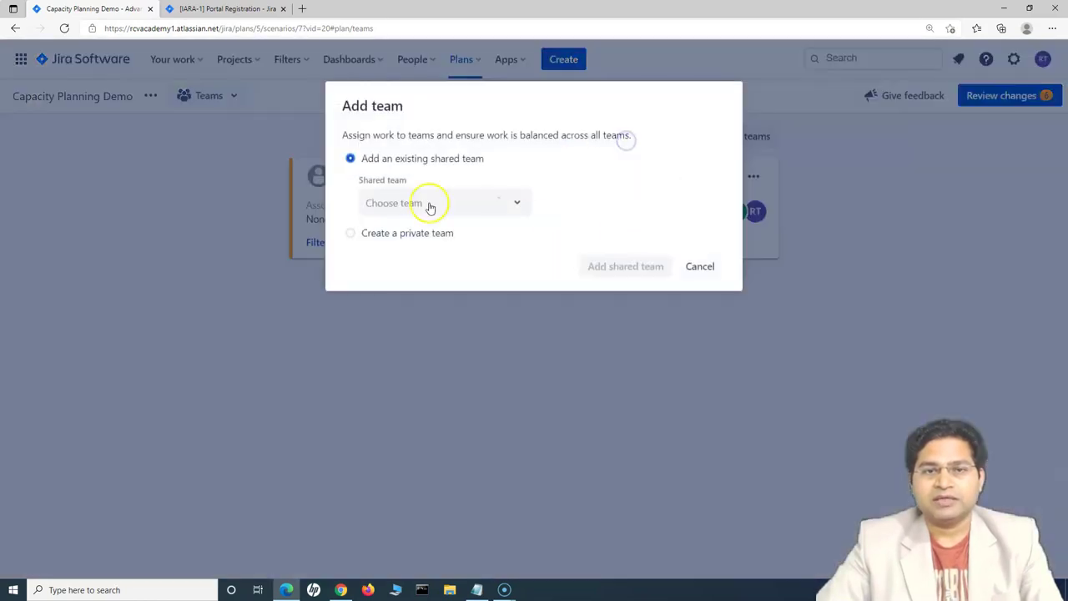
left_click(389, 207)
left_click(401, 240)
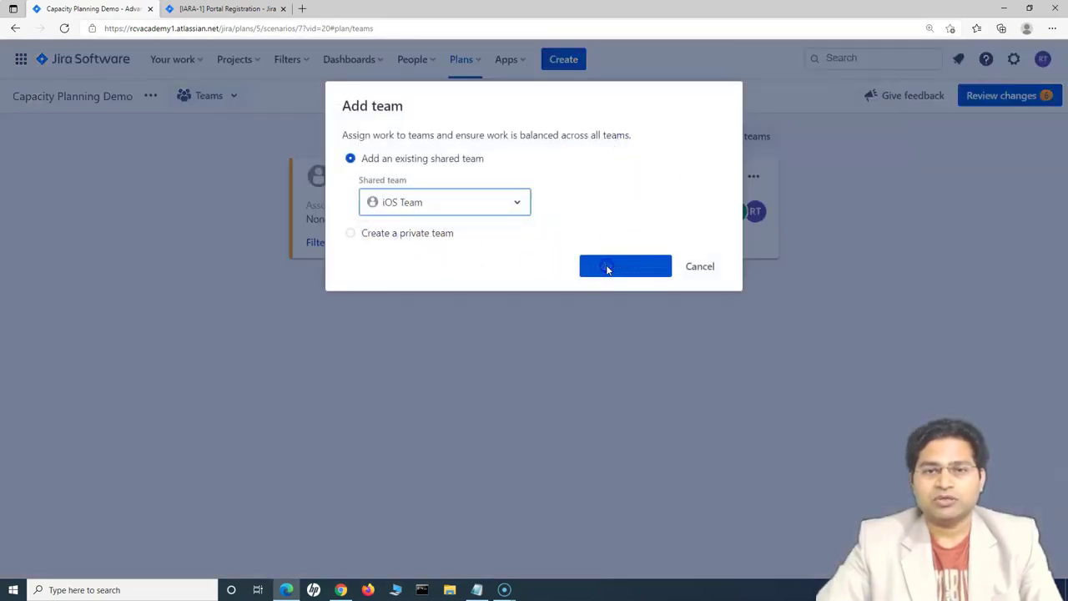
left_click(605, 267)
Return to the Top-level planning view, expand the IARA-1 Portal Registration epic and assign Task 3 (IARA-8) to the iOS Team
left_click(229, 95)
left_click(221, 150)
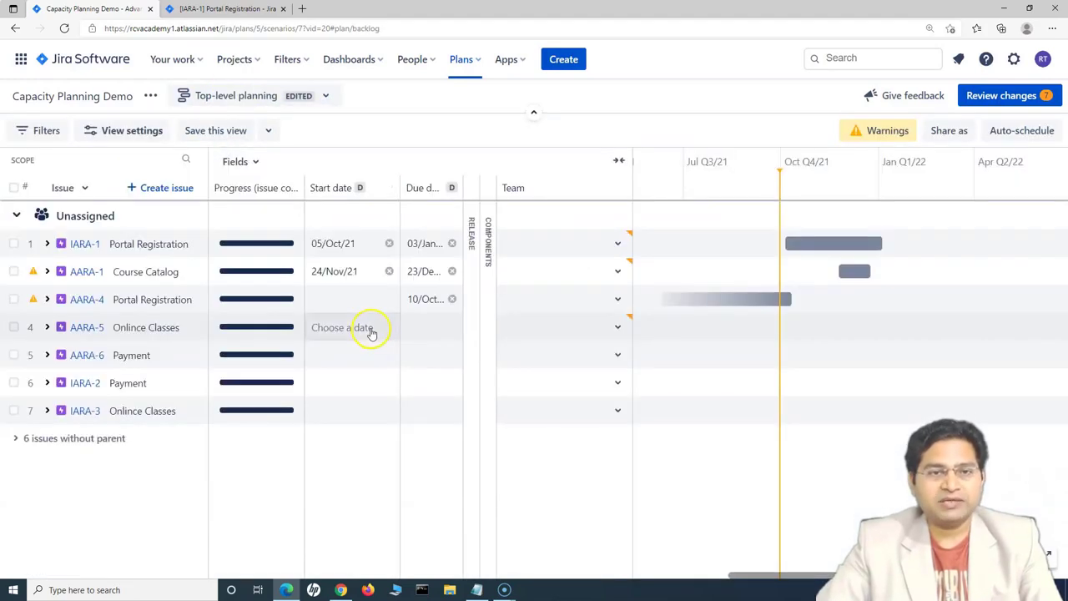
left_click(48, 245)
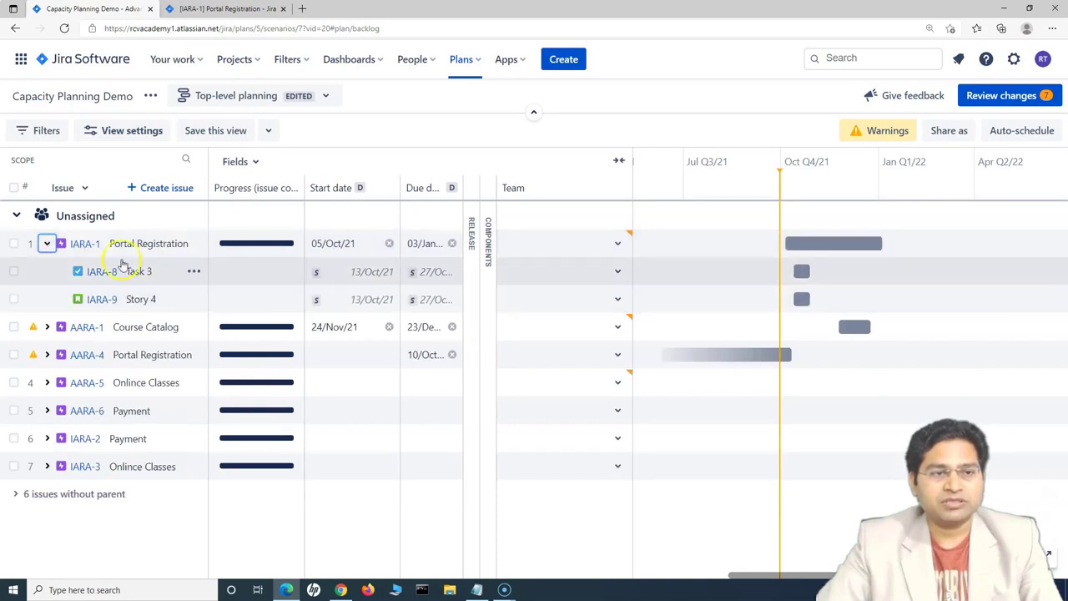
left_click(594, 274)
left_click(565, 308)
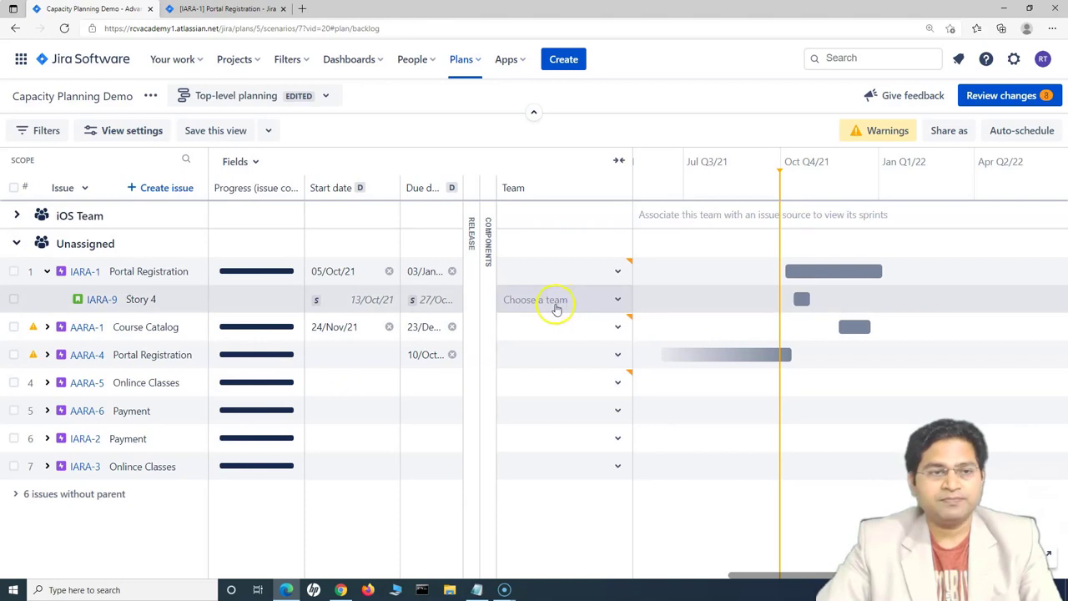
Assign Story 4 (IARA-9) to the iOS Team, and Sample story 1 and Sample story 2 under Course Catalog (AARA-1) to the Android Team
left_click(556, 302)
left_click(543, 334)
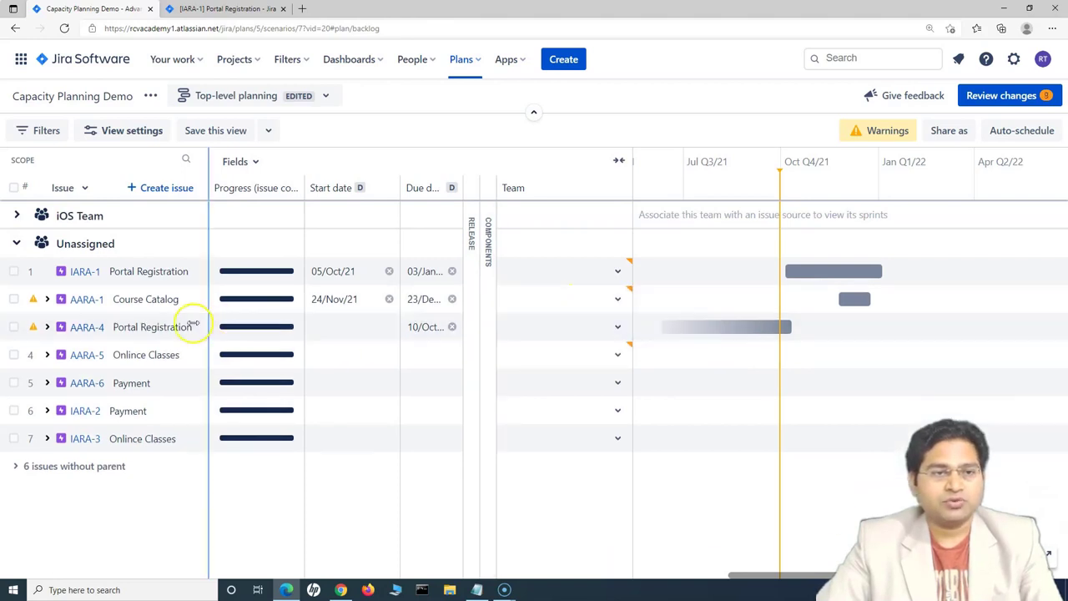
left_click(46, 298)
left_click(597, 331)
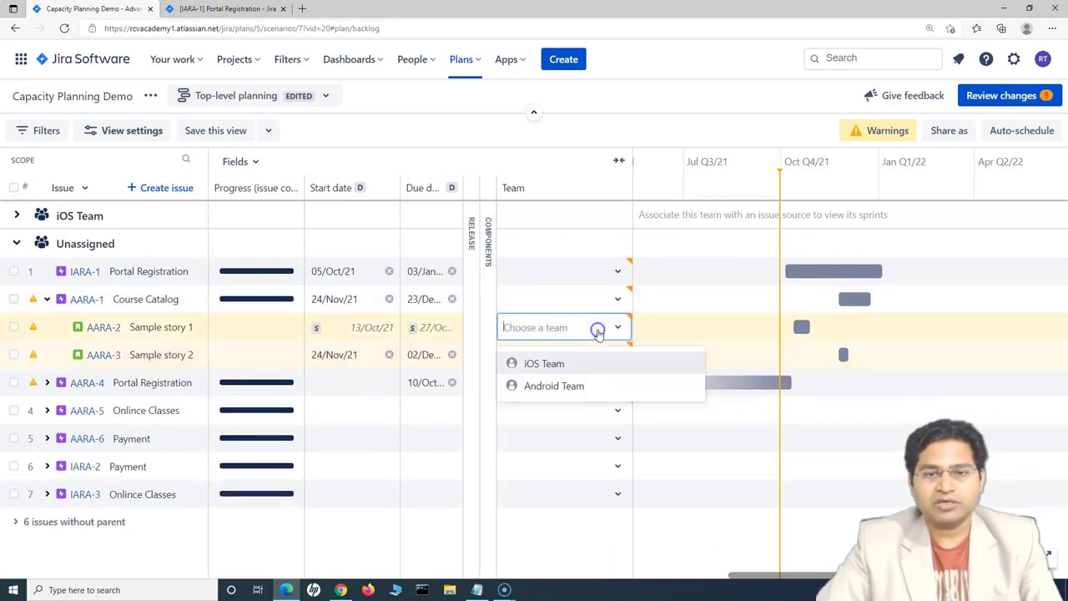
left_click(565, 385)
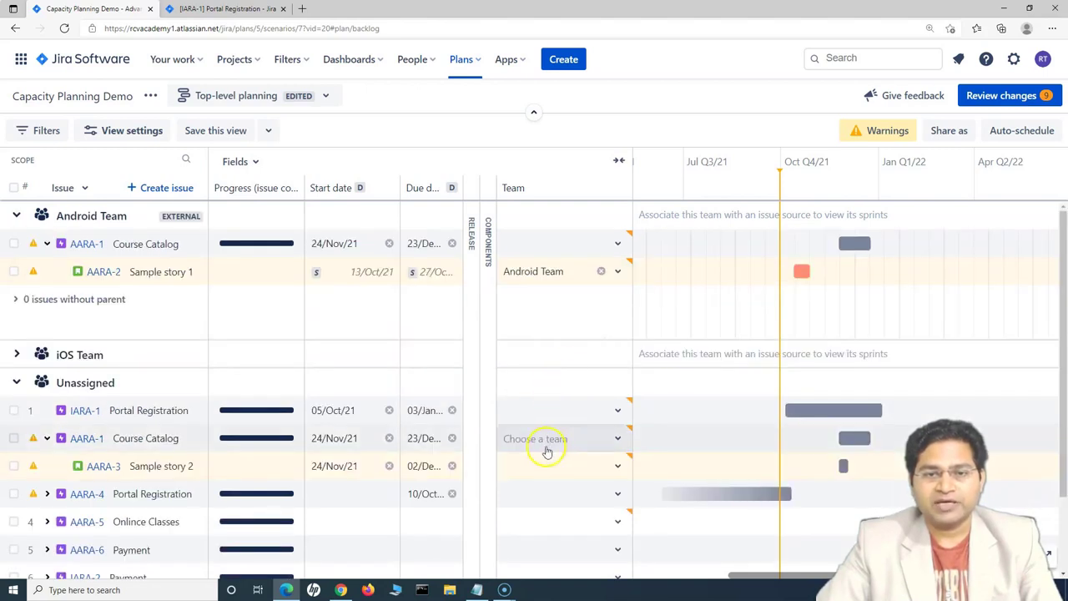
left_click(567, 465)
left_click(554, 524)
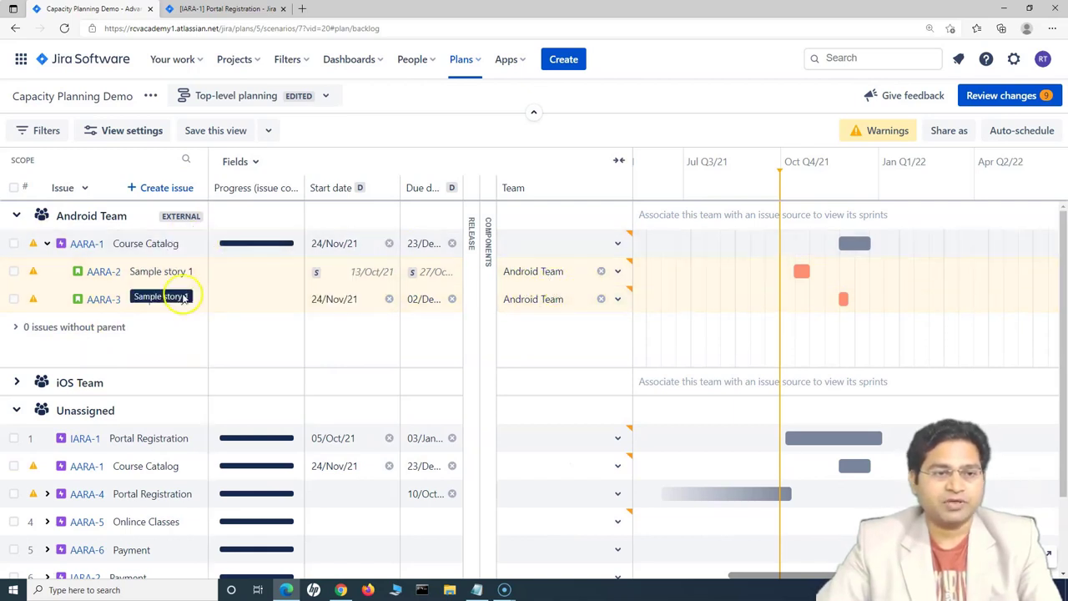
Expand the iOS Team group and check the sprint rows above both teams' timelines
left_click(92, 215)
left_click(17, 215)
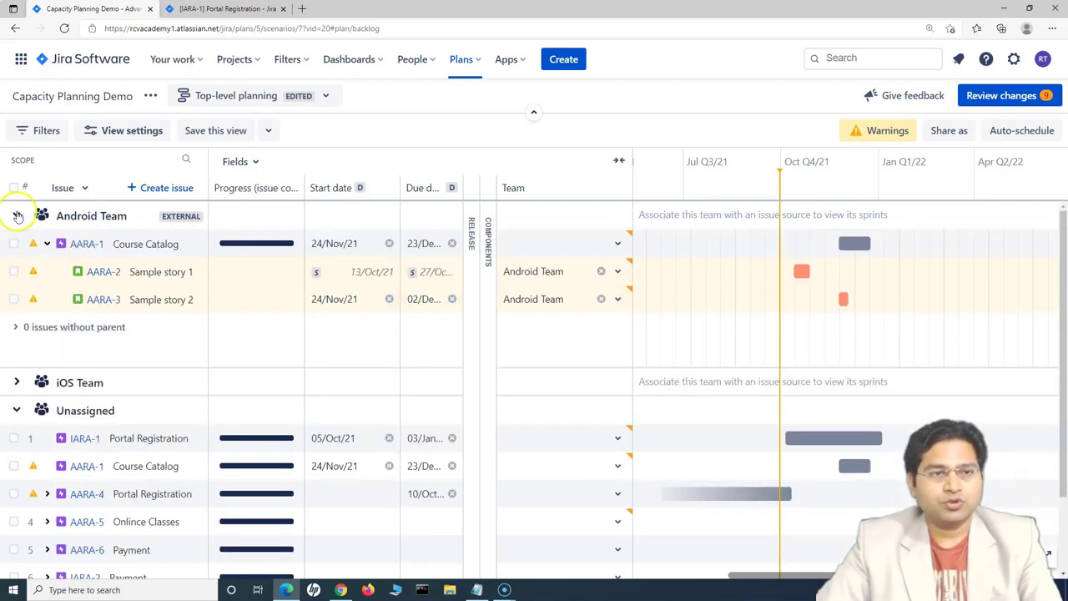
left_click(644, 383)
left_click_drag(639, 215, 798, 215)
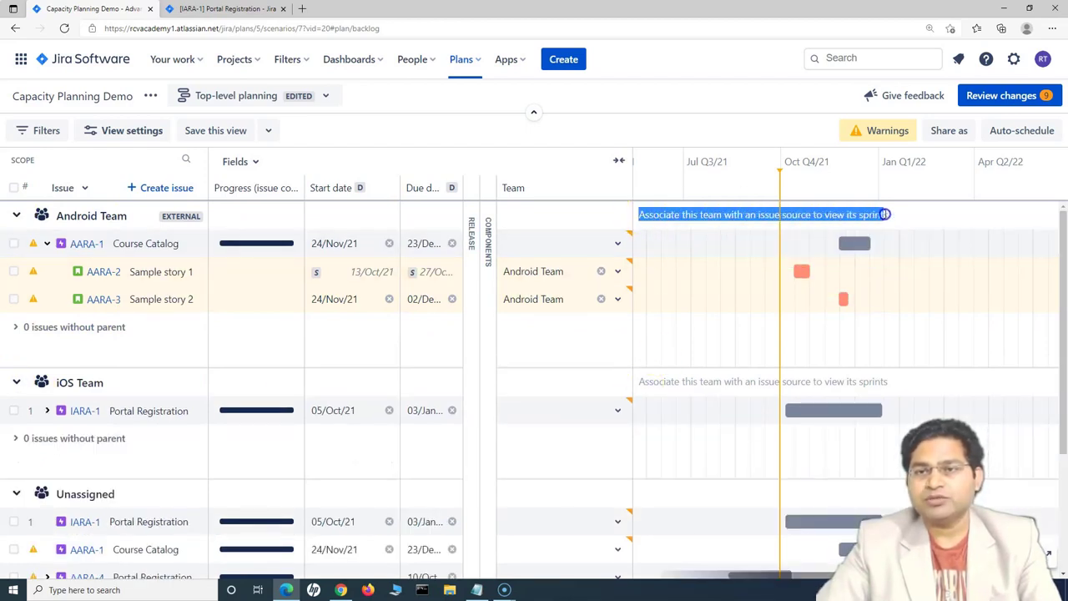
left_click(885, 215)
left_click_drag(639, 214, 918, 219)
left_click(898, 219)
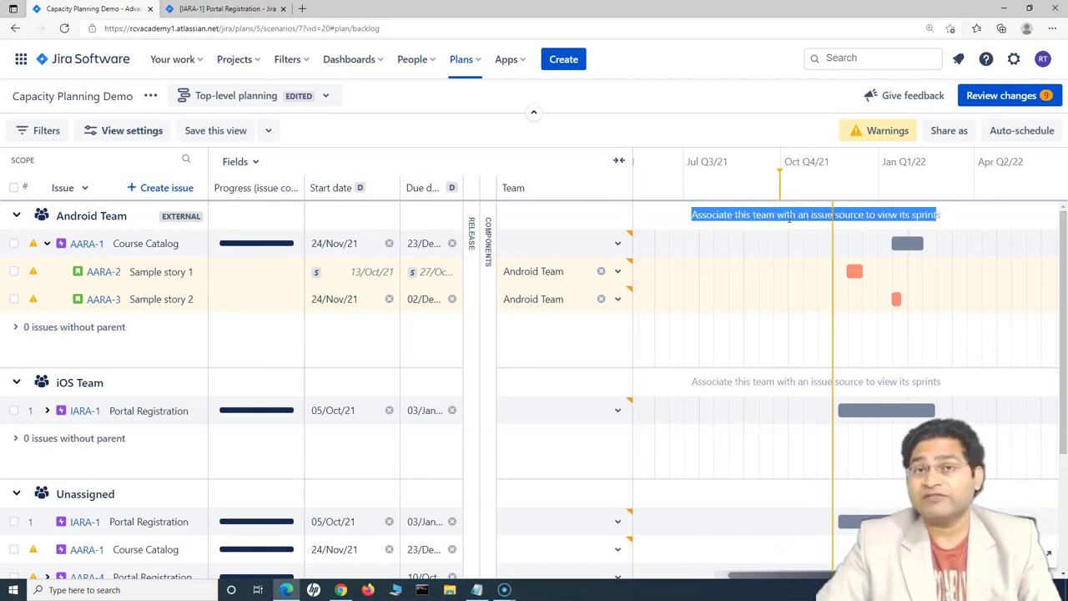
left_click(788, 217)
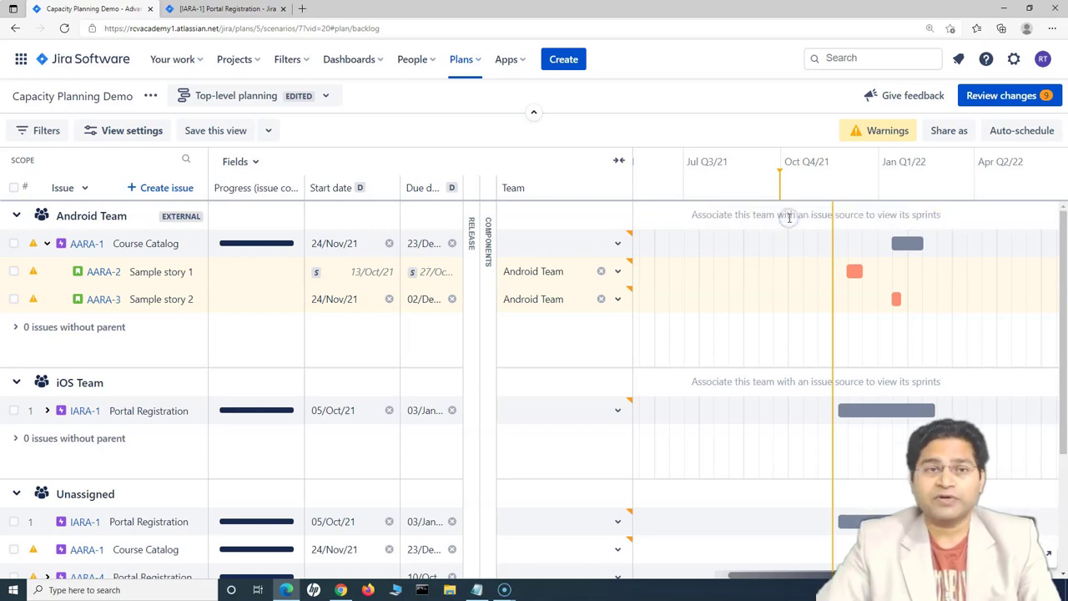
left_click_drag(691, 219, 943, 224)
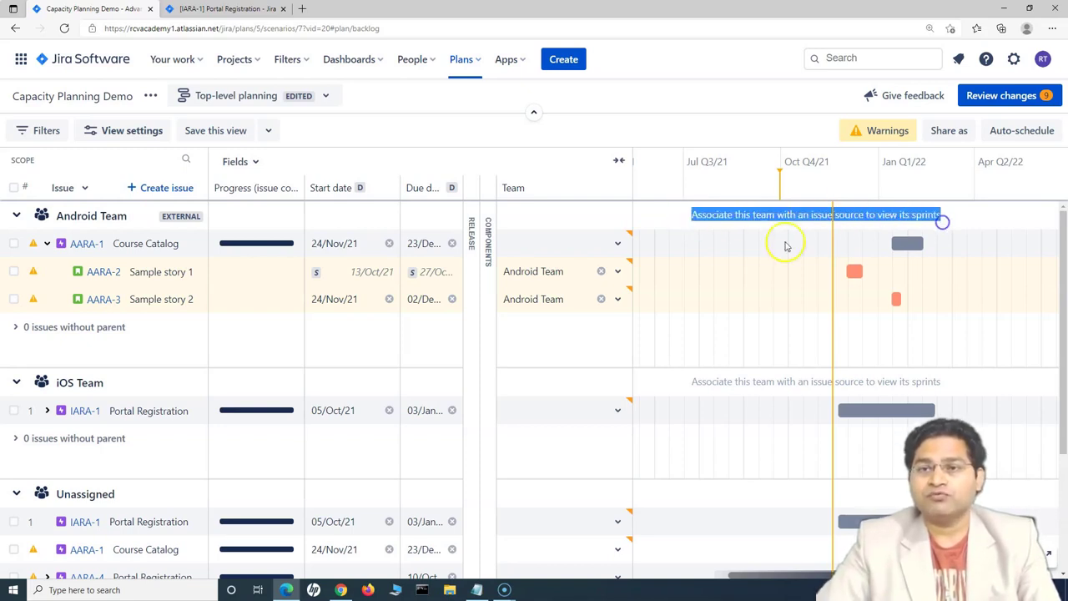
Go to the plan's Teams page and set the iOS Team's associated issue source to IARA board
left_click(287, 92)
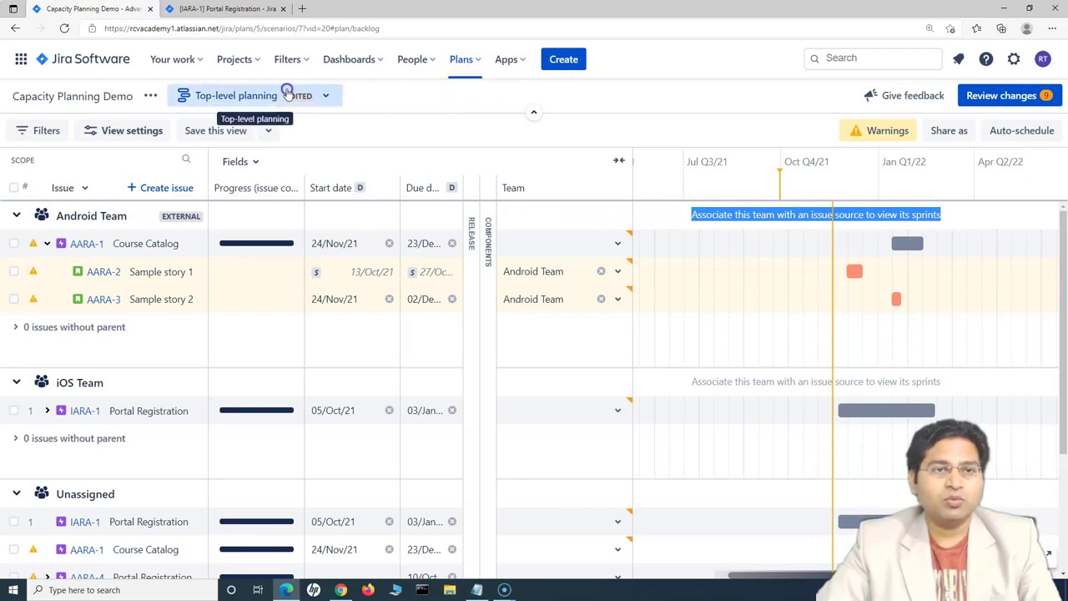
left_click(241, 293)
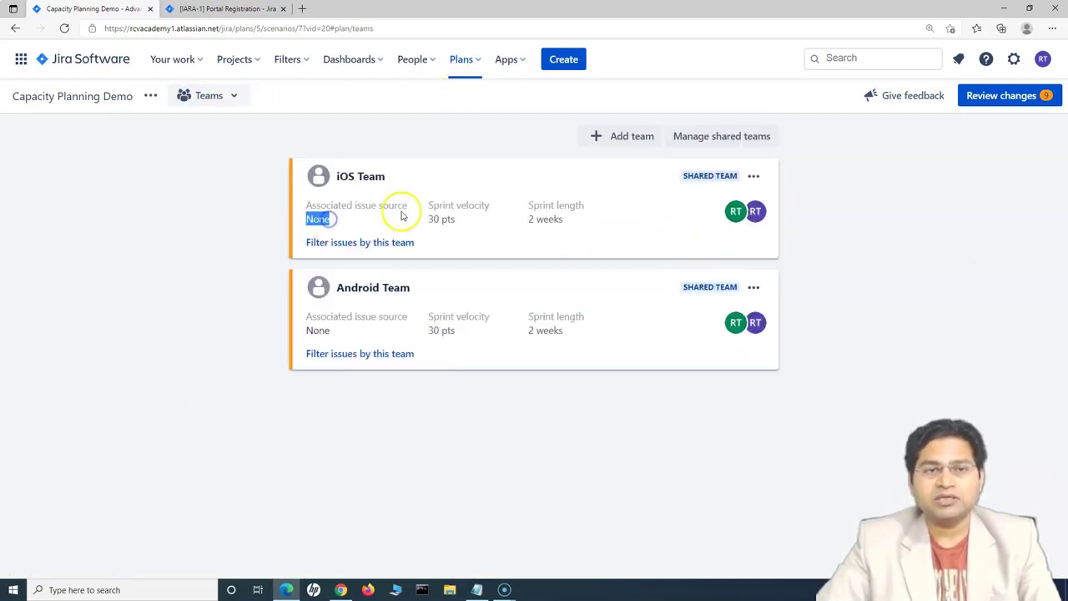
left_click(753, 176)
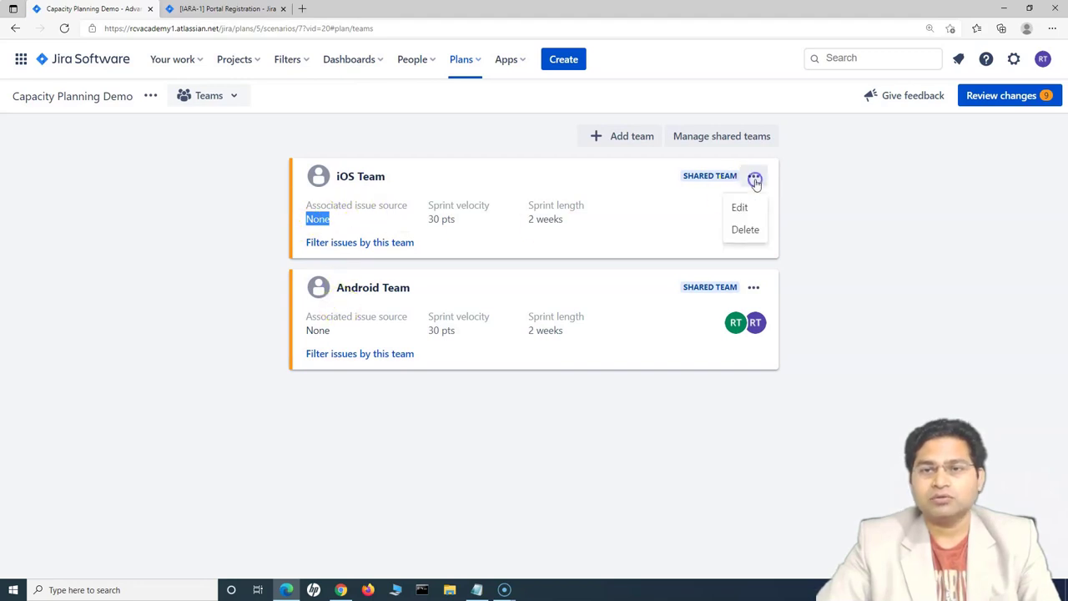
left_click(743, 209)
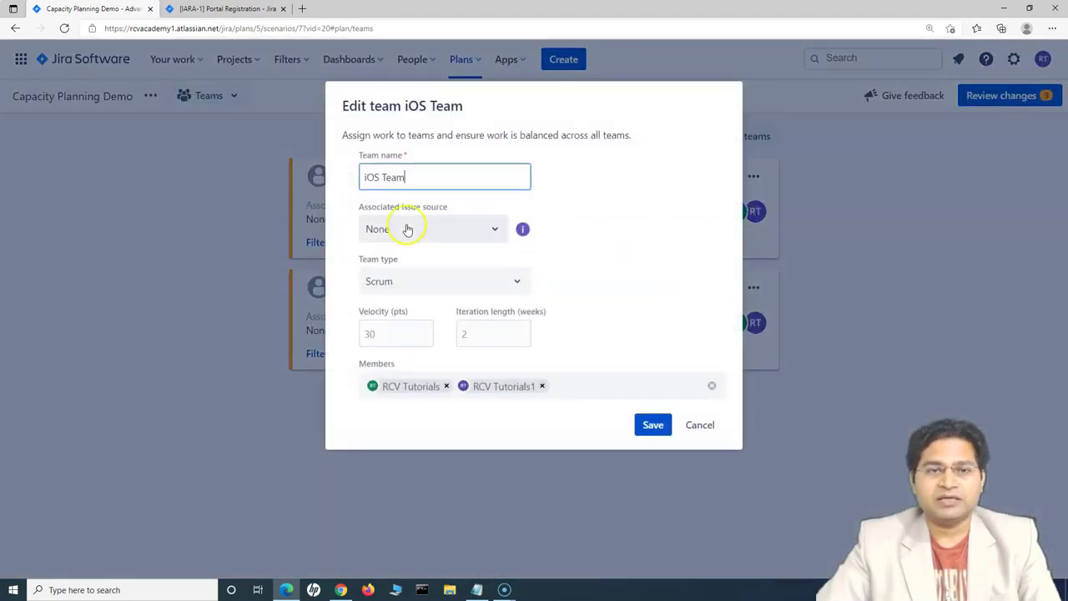
left_click(407, 229)
left_click(405, 275)
left_click(651, 425)
Set the Android Team's associated issue source to AARA board
left_click(754, 287)
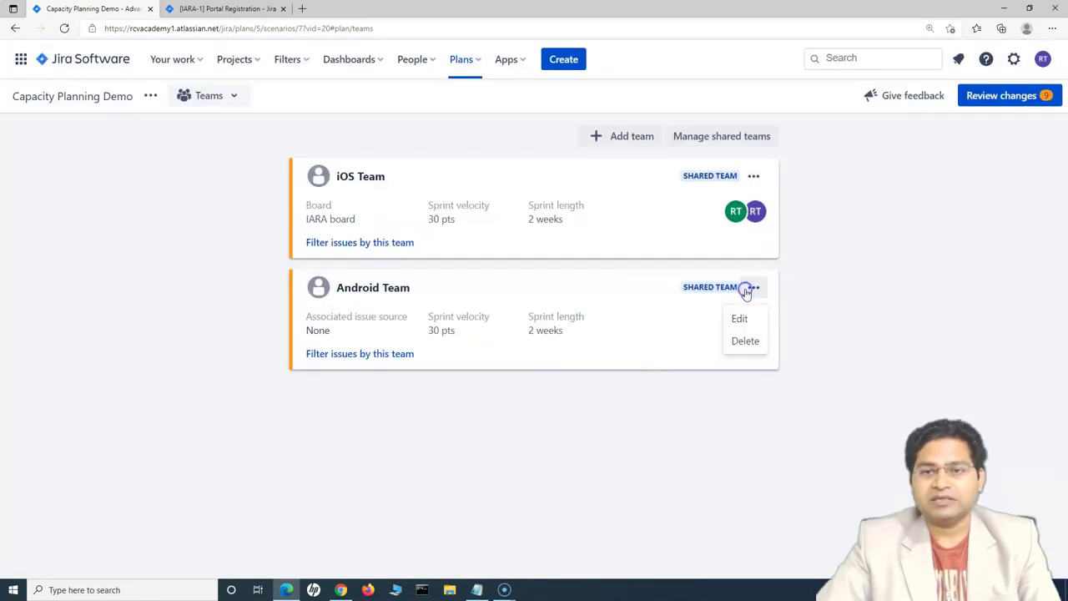
left_click(742, 316)
key("Escape")
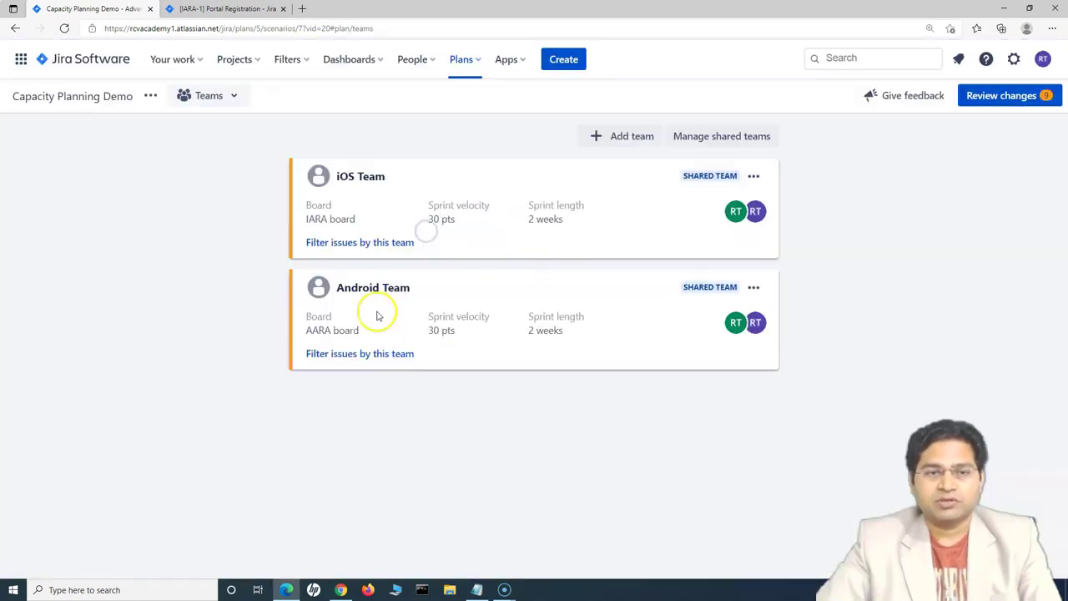
Return to the Top-level planning view and open the details of AARA Sprint 1 in the Android Team's timeline
left_click(210, 95)
left_click(221, 154)
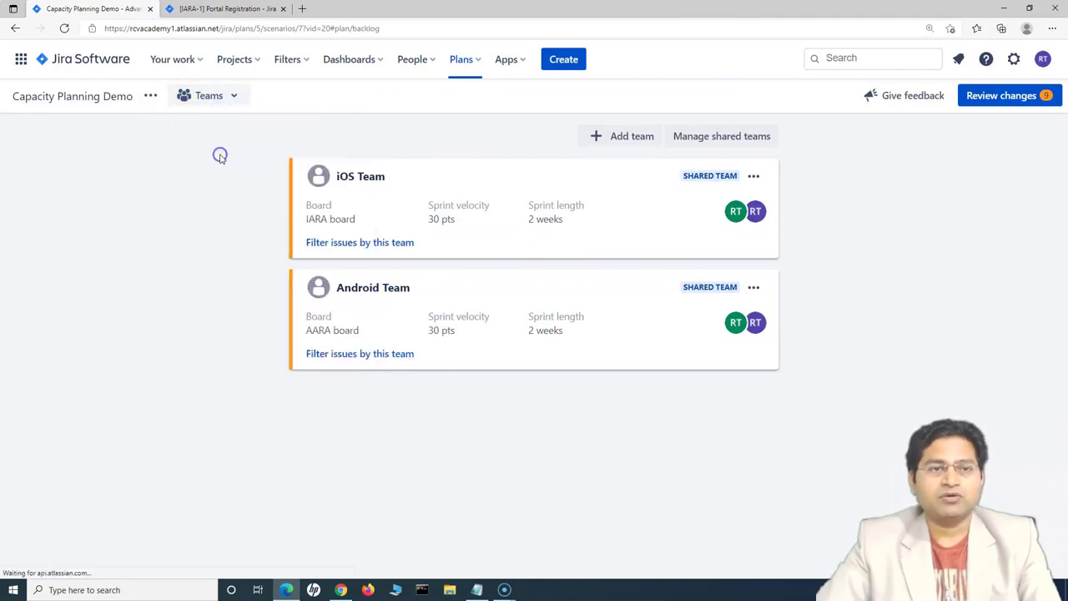
mouse_move(787, 215)
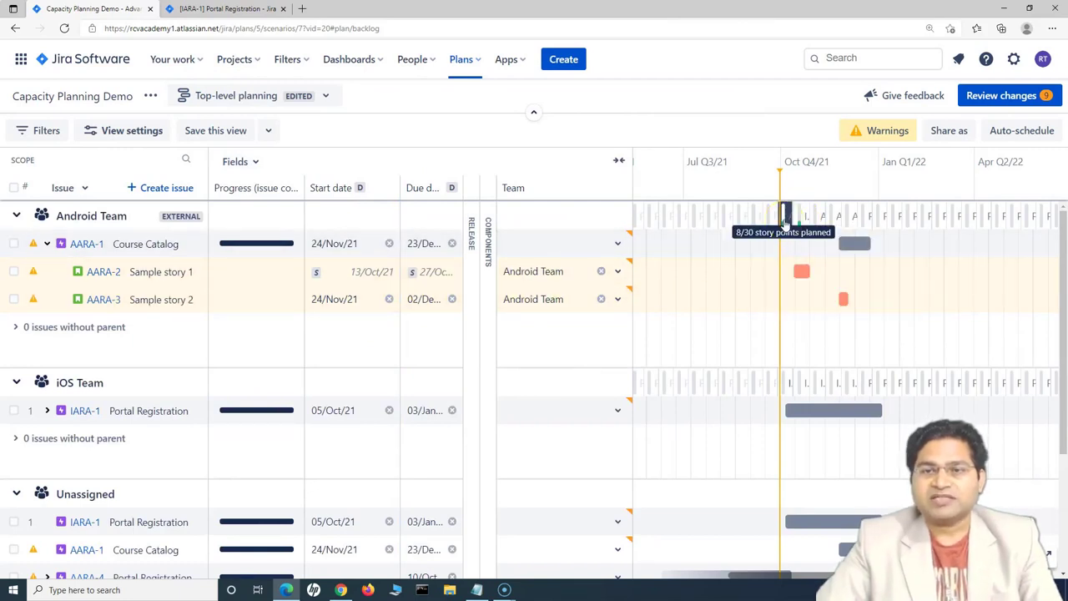
left_click(785, 215)
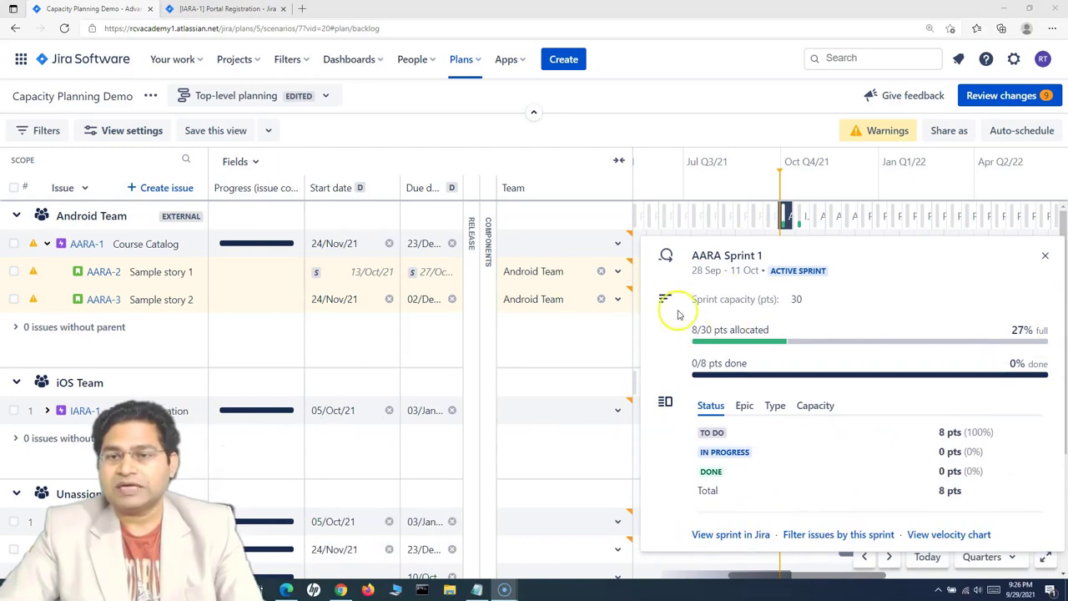
Set the sprint capacity of AARA Sprint 1 to 34 points
left_click(796, 299)
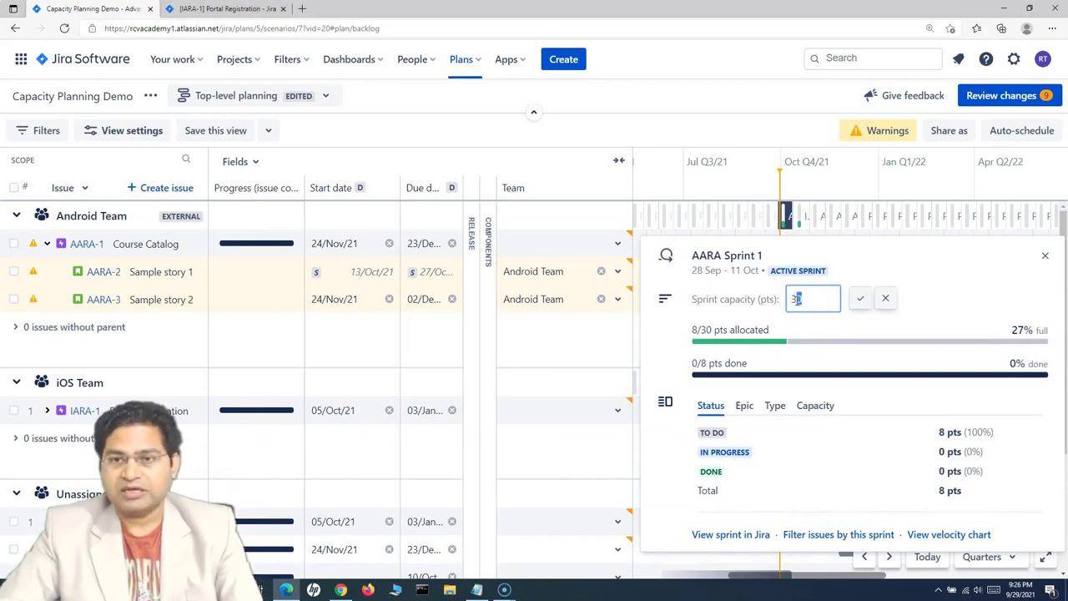
left_click(860, 300)
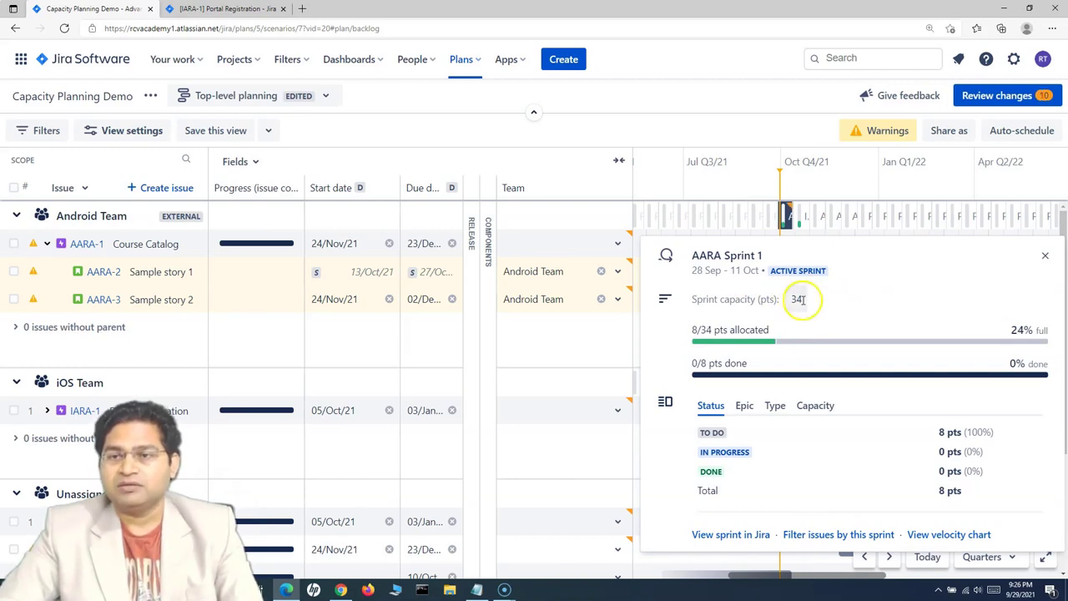
mouse_move(786, 207)
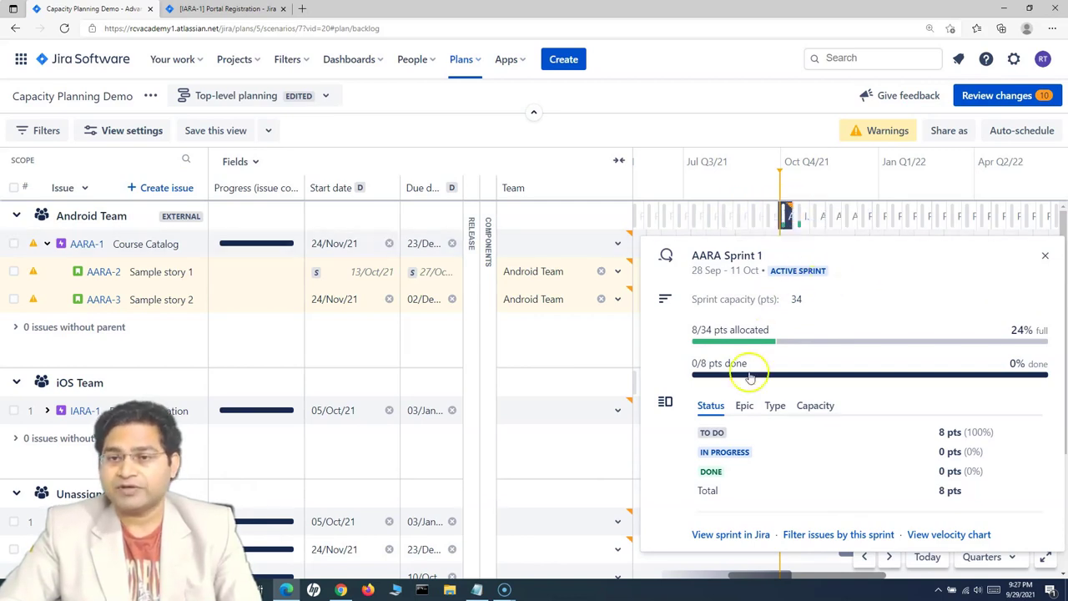
Set the sprint capacity of AARA Sprint 1 to 30 points and close the sprint details
left_click(797, 298)
type("30")
key("Return")
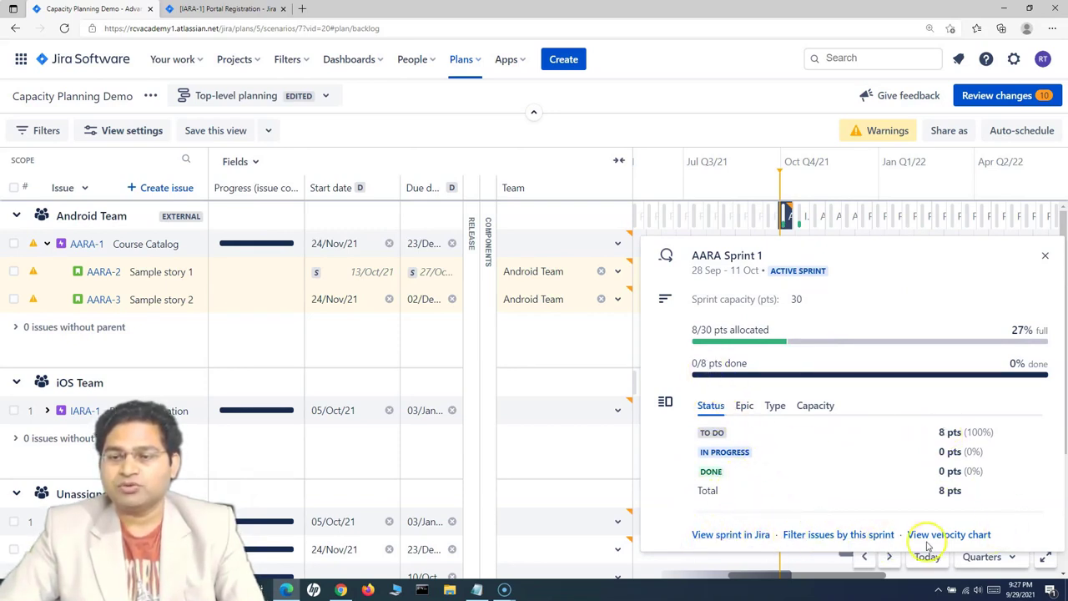
left_click(1045, 256)
Switch the timeline scale to months and then to weeks
left_click(982, 556)
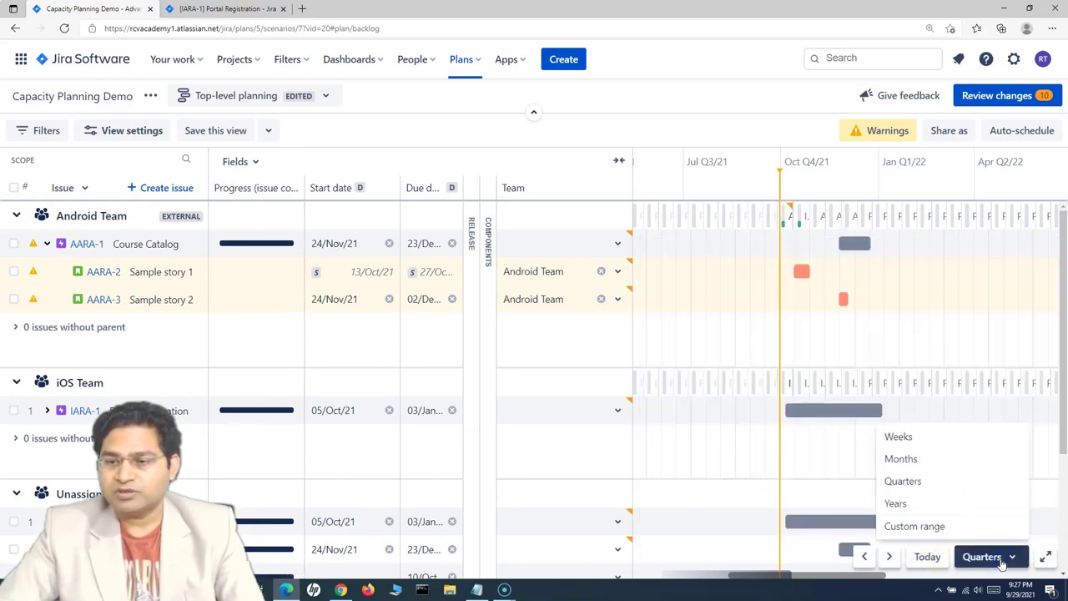
left_click(937, 462)
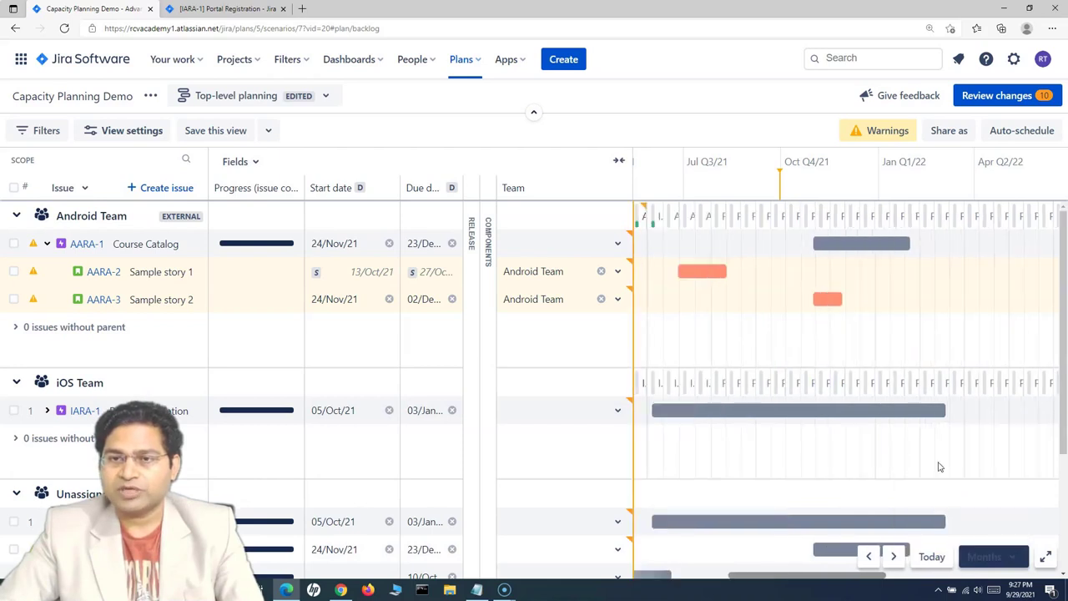
left_click(973, 561)
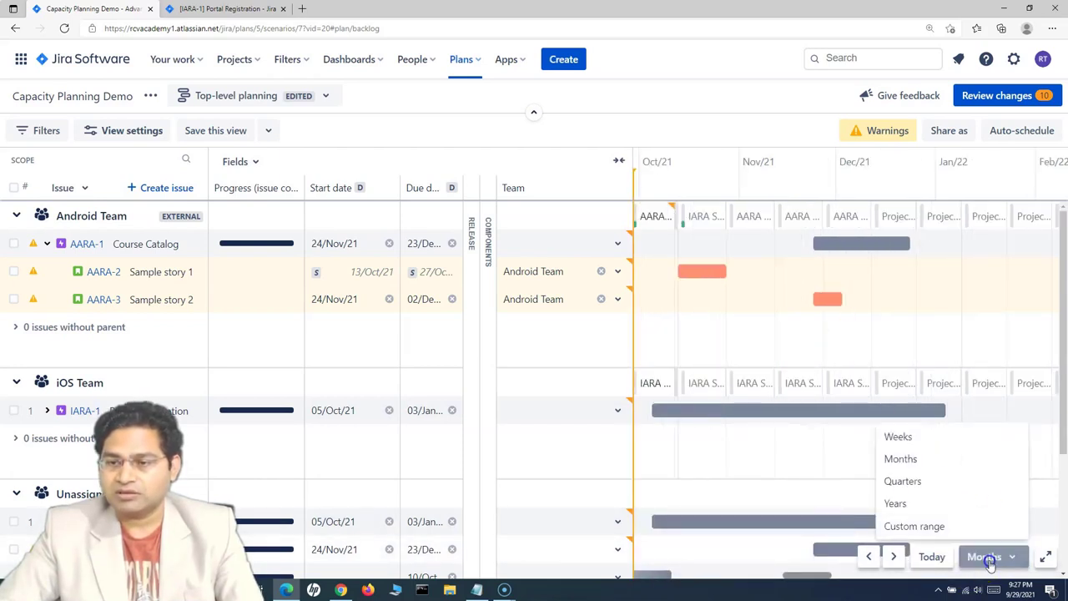
left_click(942, 435)
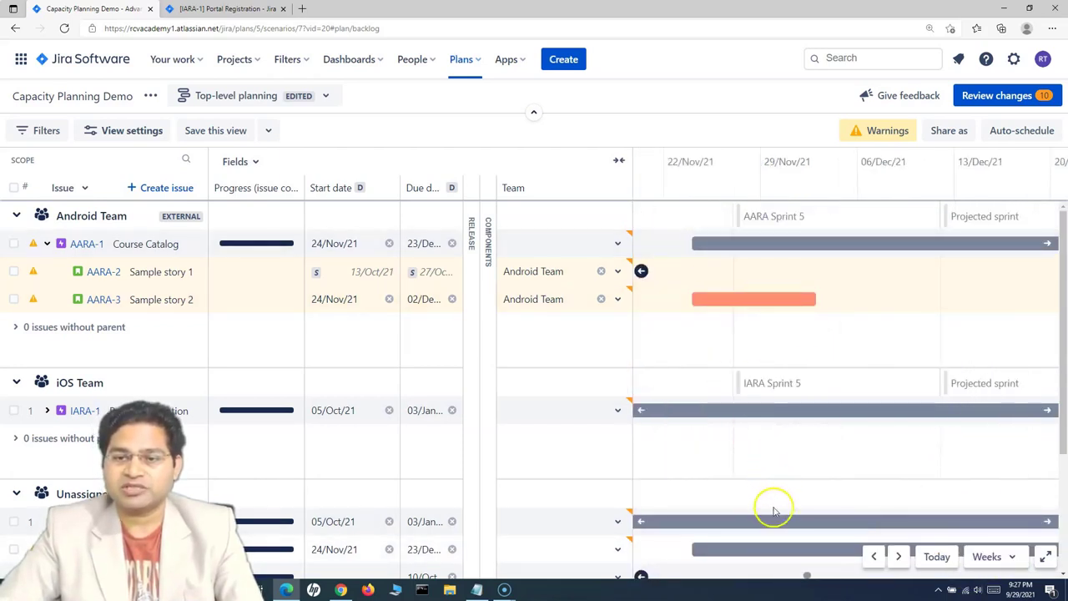
Remove the Start date, Due date and Components fields from the plan's columns
left_click(242, 162)
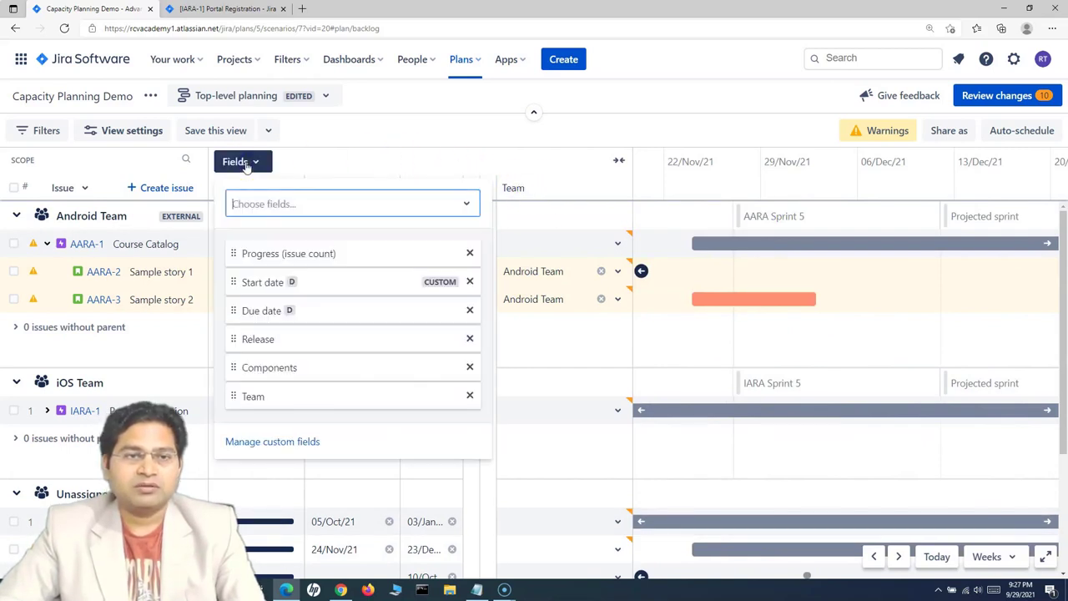
left_click(469, 282)
left_click(470, 282)
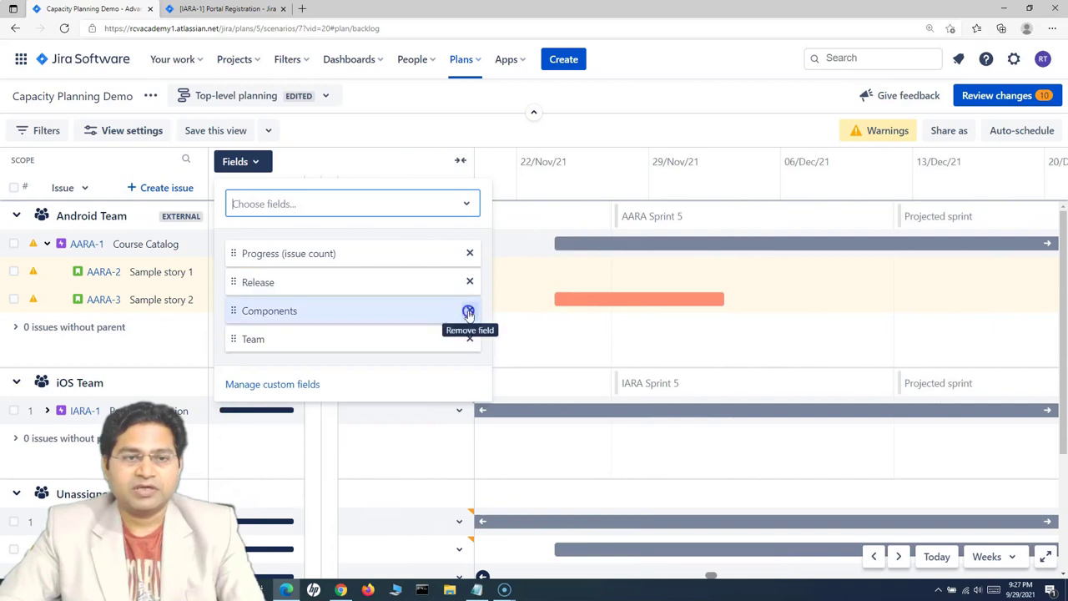
left_click(469, 311)
left_click(705, 218)
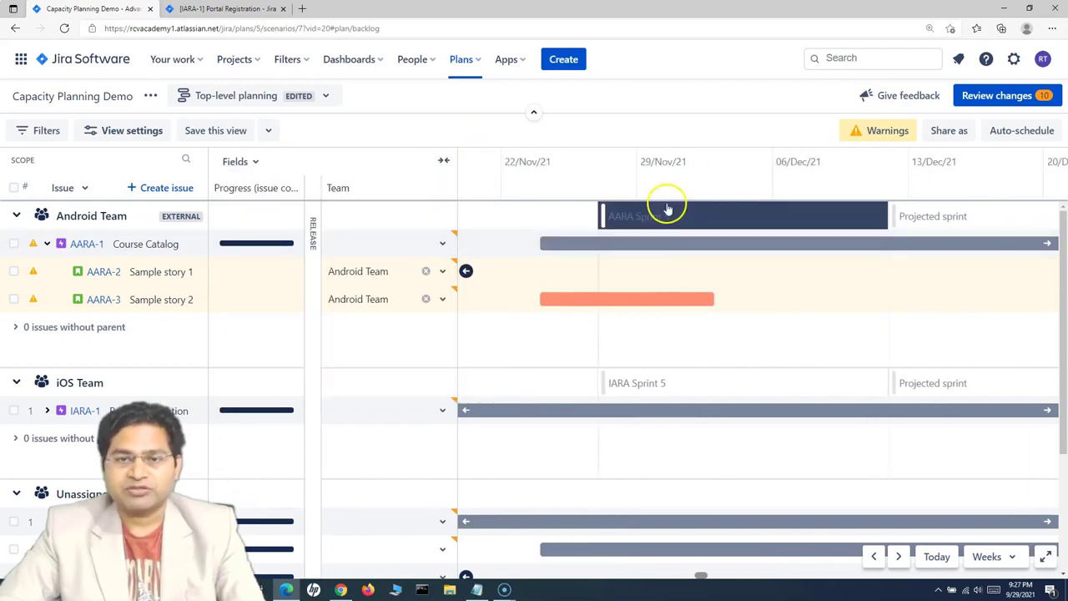
Set the timeline scale to months and inspect IARA Sprint 2 in the Android Team's sprint row
left_click(985, 555)
left_click(936, 460)
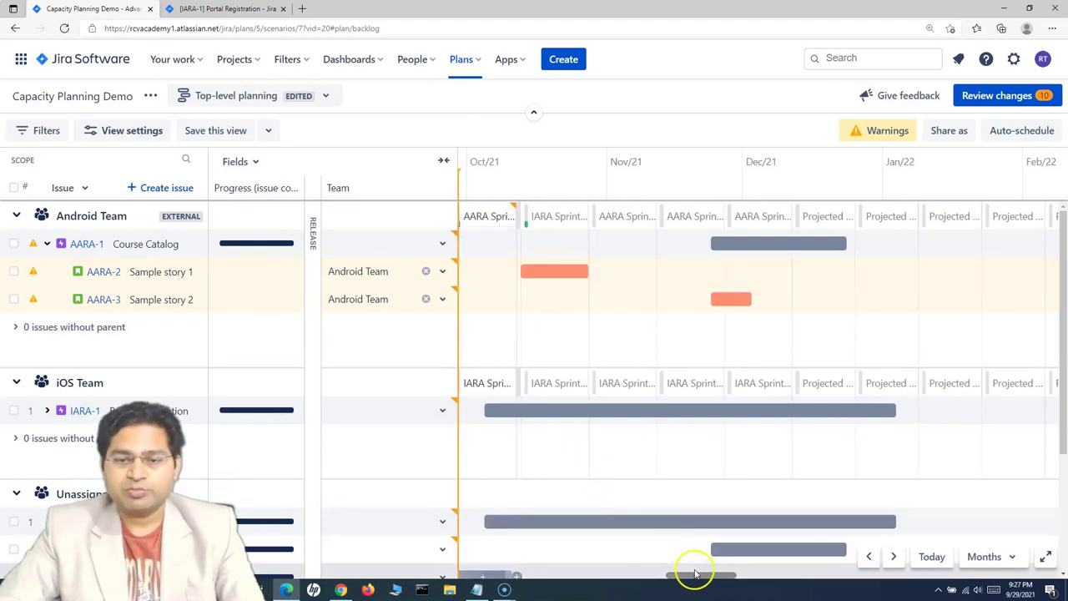
left_click_drag(692, 575, 686, 575)
left_click(514, 240)
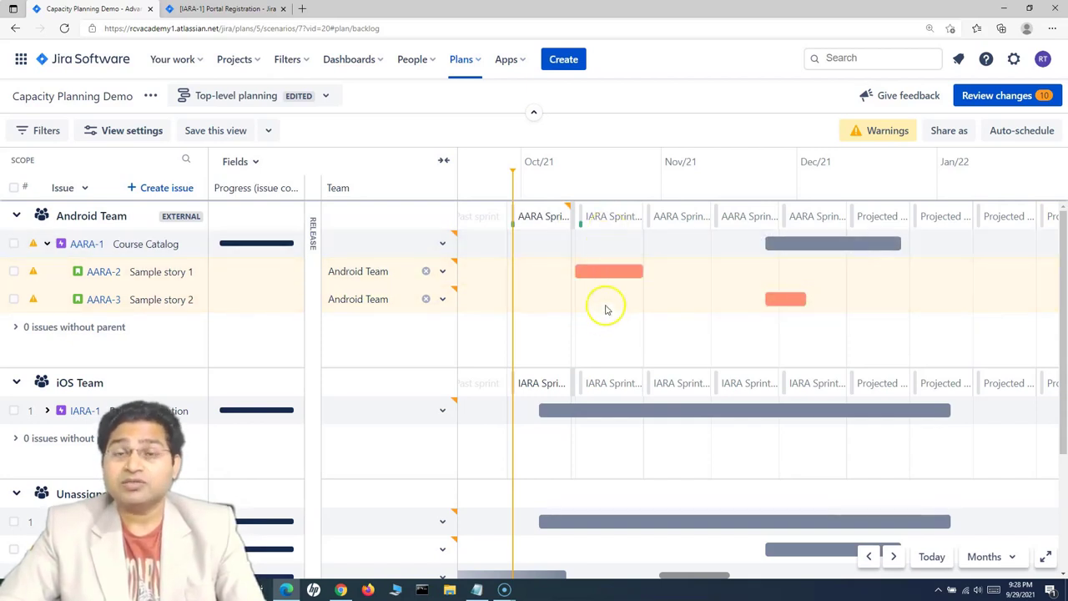
left_click(604, 217)
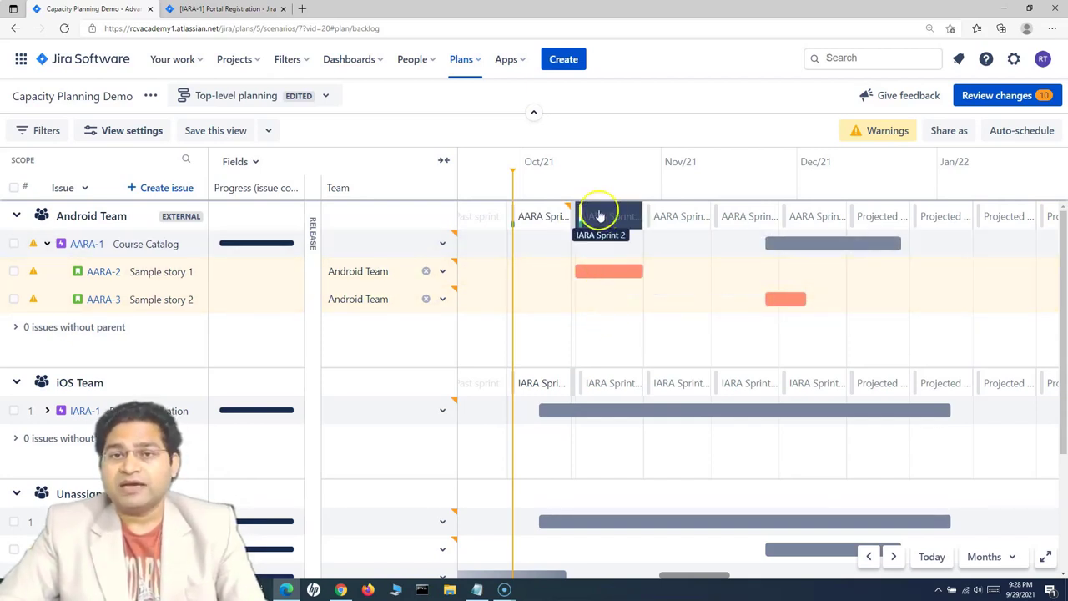
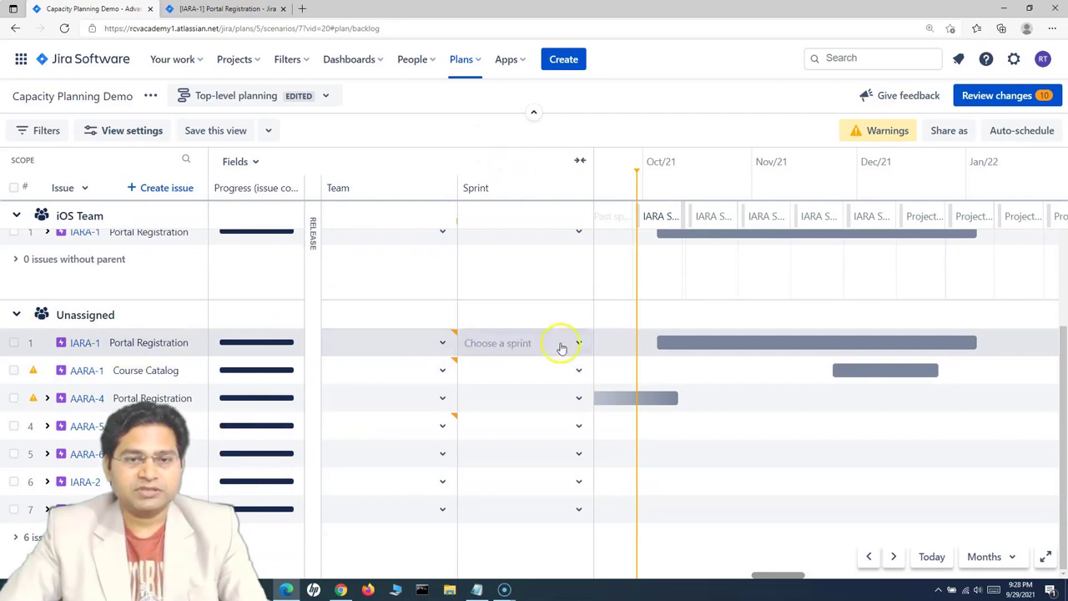
Assign the four child issues of the IARA-2 Payment epic (Story 1, Task 1, Bug 1 and Story 2) to the iOS Team
scroll(525, 483, "down", 2)
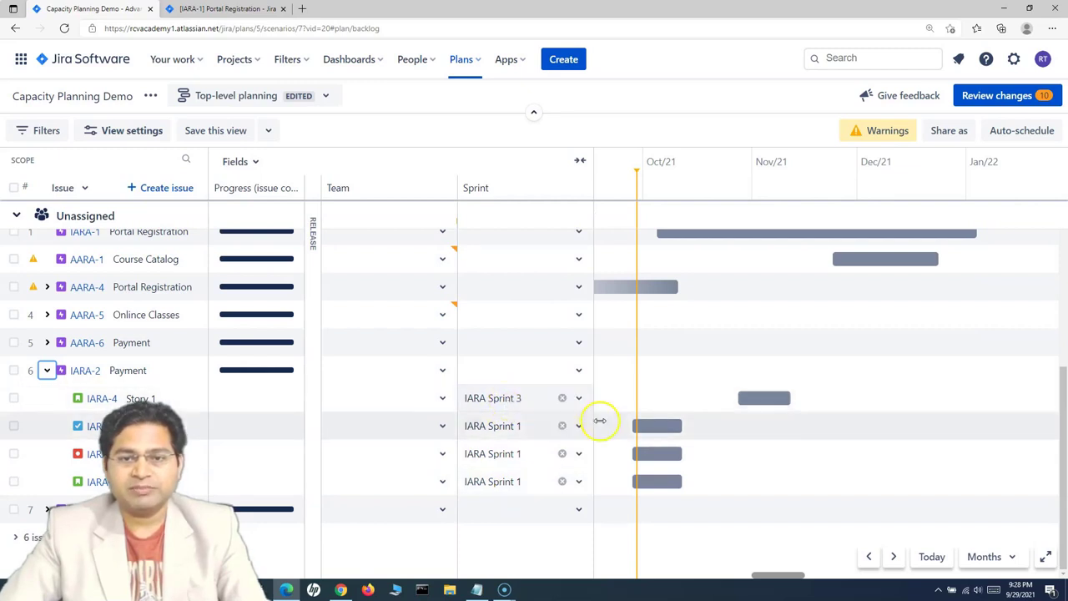
left_click(443, 400)
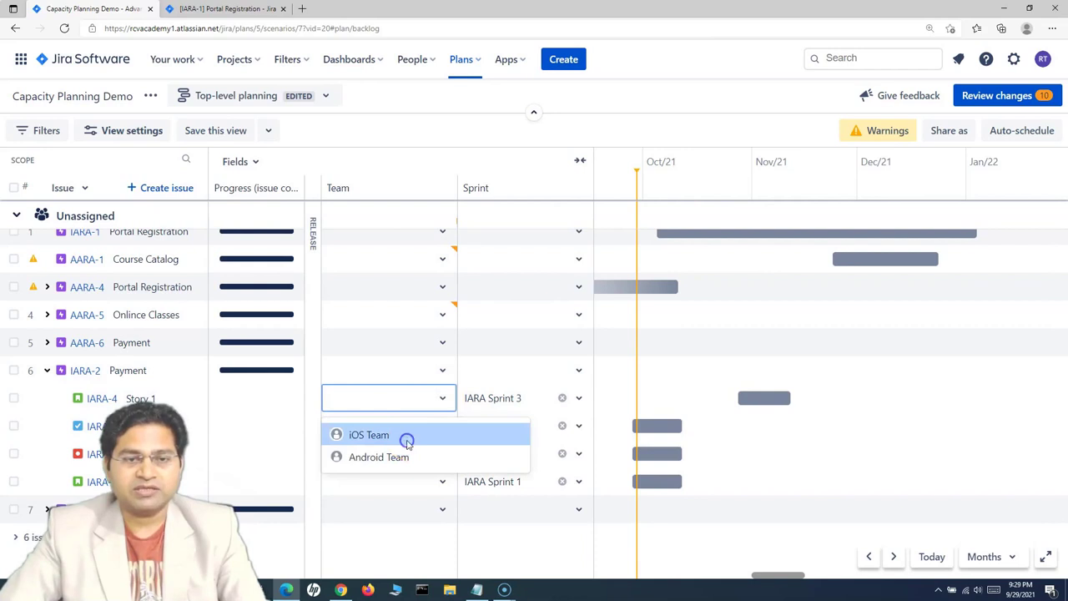
left_click(406, 439)
left_click(442, 427)
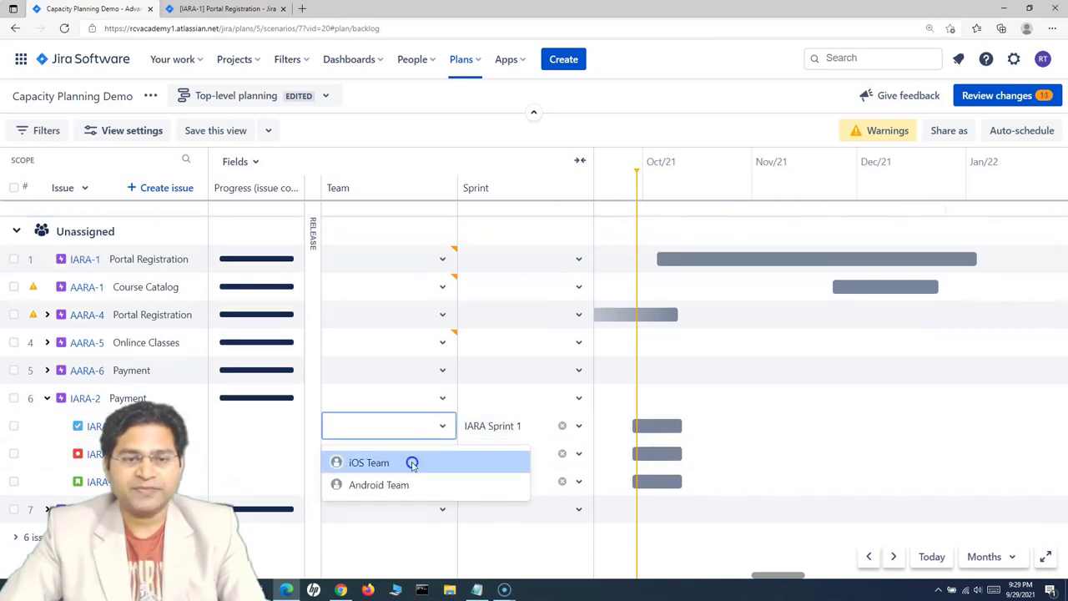
left_click(442, 465)
left_click(405, 490)
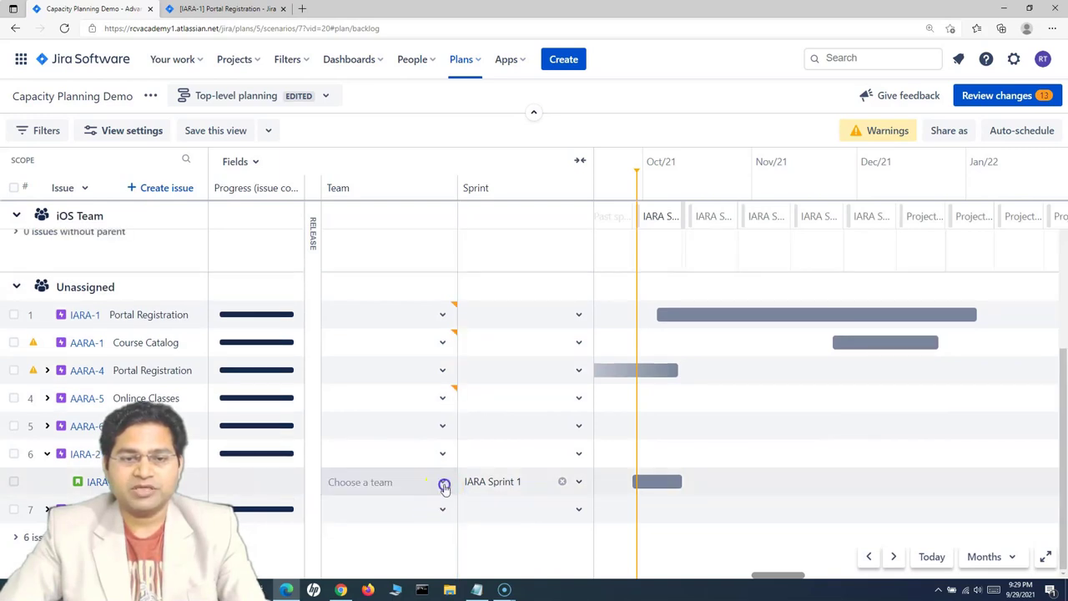
left_click(394, 512)
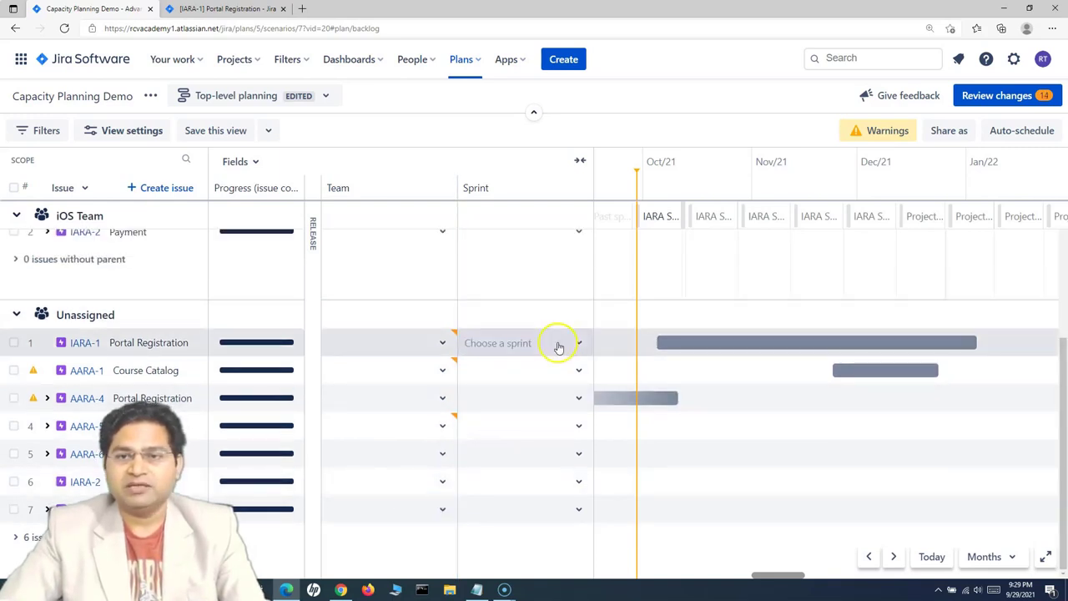
Expand the unassigned IARA-3 epic and assign its child issue in IARA Sprint 5 to the iOS Team
scroll(634, 367, "up", 4)
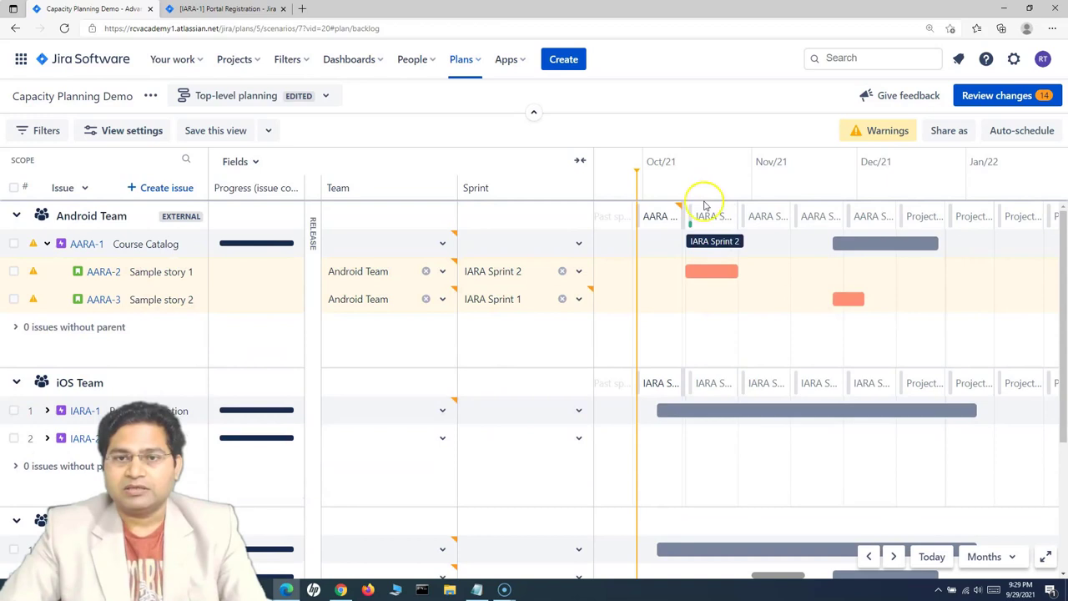
scroll(467, 434, "down", 5)
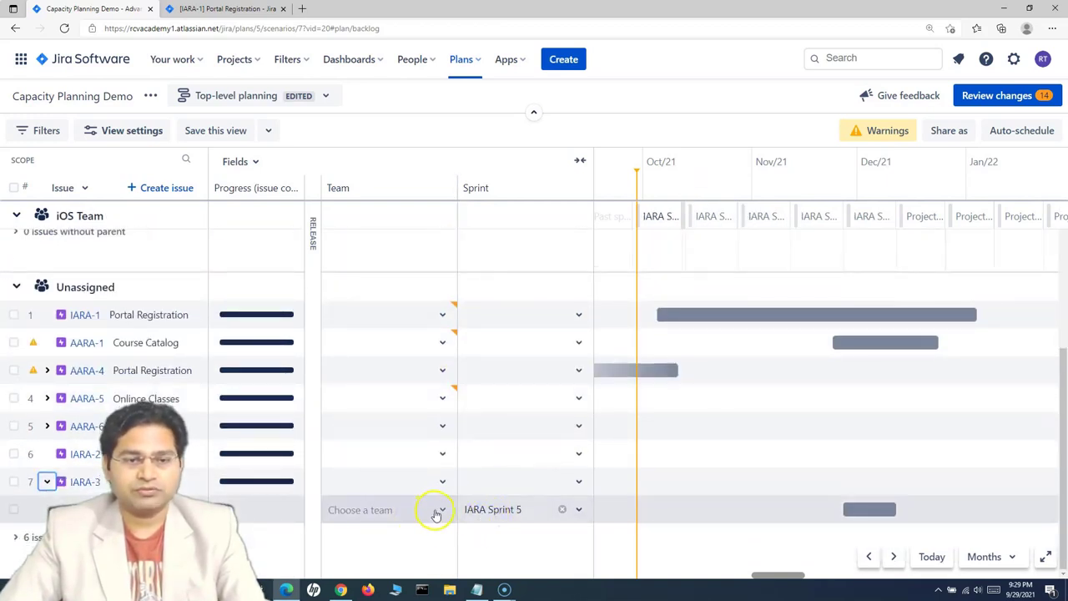
scroll(300, 442, "up", 4)
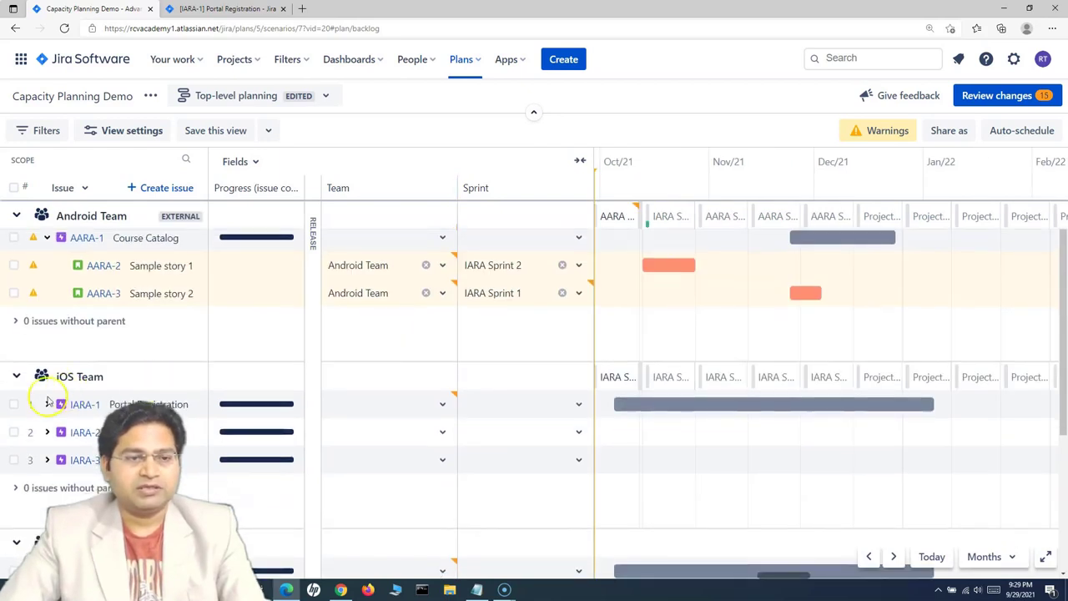
Expand IARA-1 Portal Registration under the iOS Team and inspect the capacity details of IARA Sprint 2
scroll(50, 375, "down", 3)
left_click(48, 240)
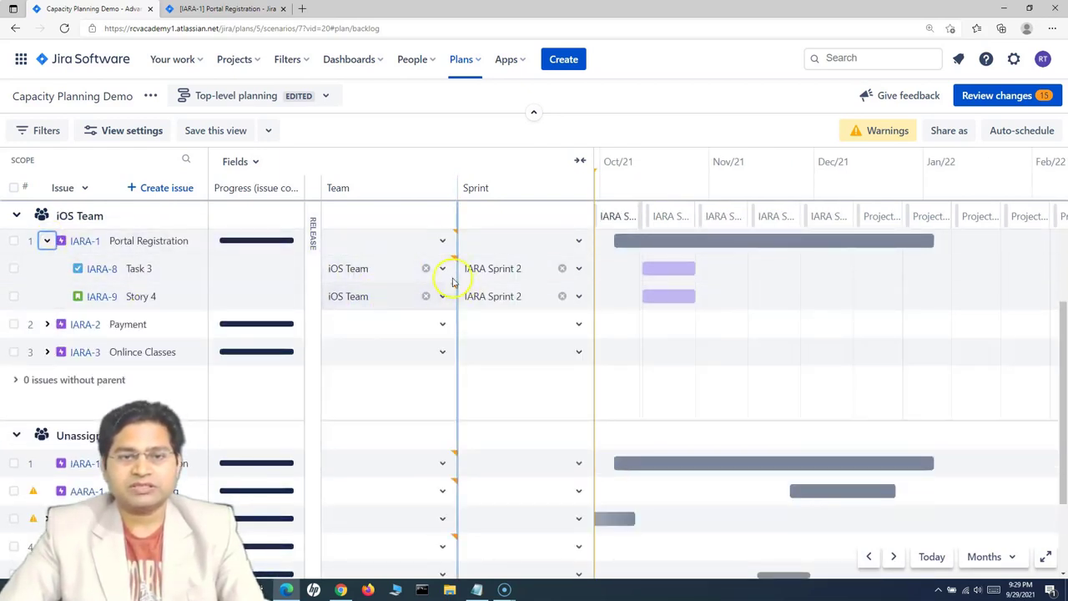
left_click(663, 217)
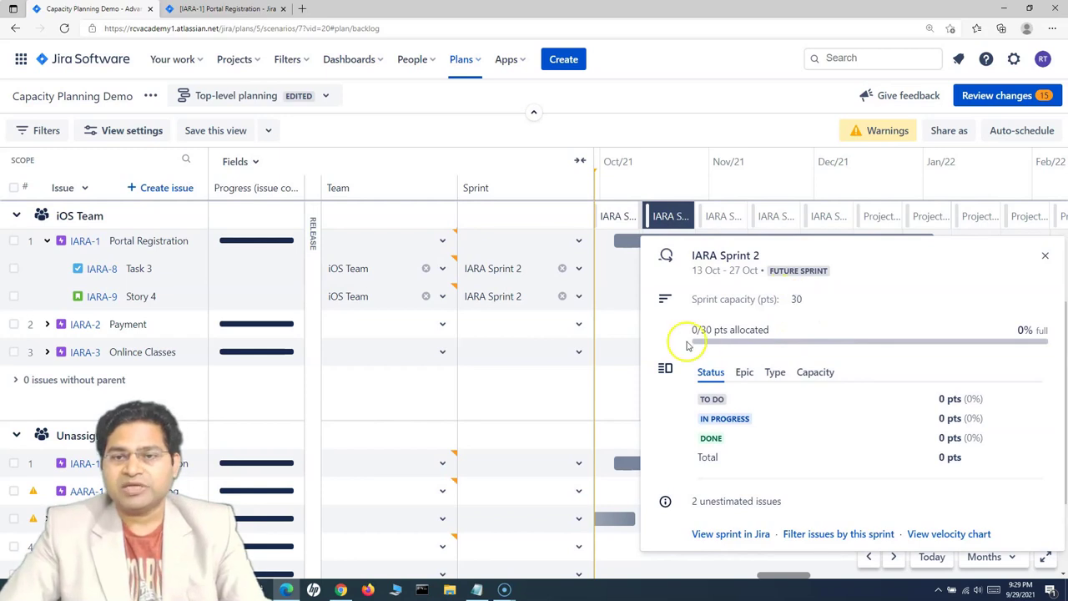
mouse_move(739, 345)
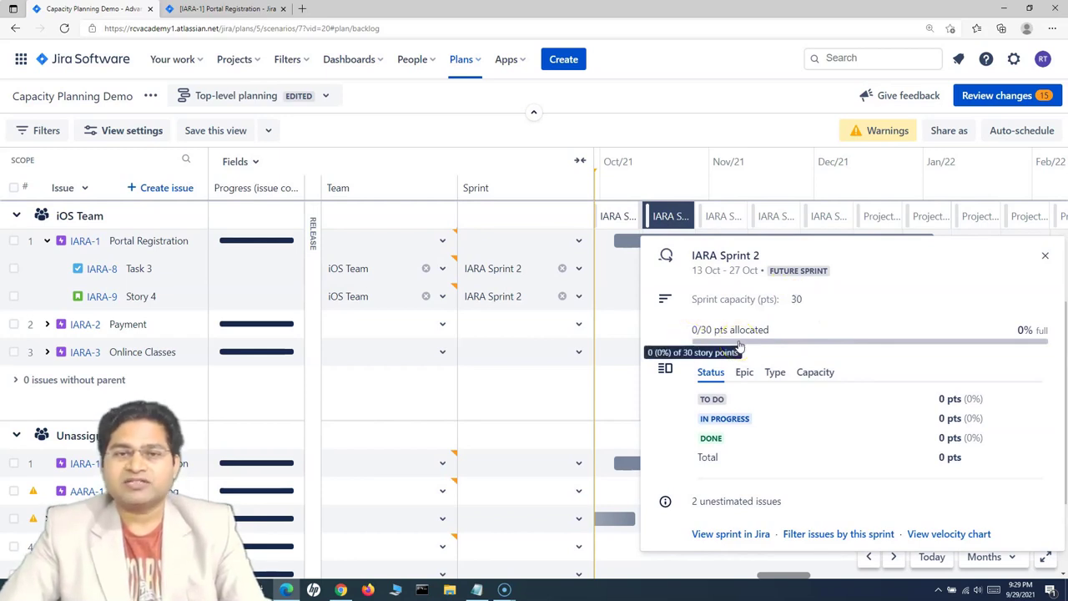
Open IARA-9 Story 4 in a separate browser tab and set its story points to 13
left_click(96, 297, "ctrl")
left_click(223, 8)
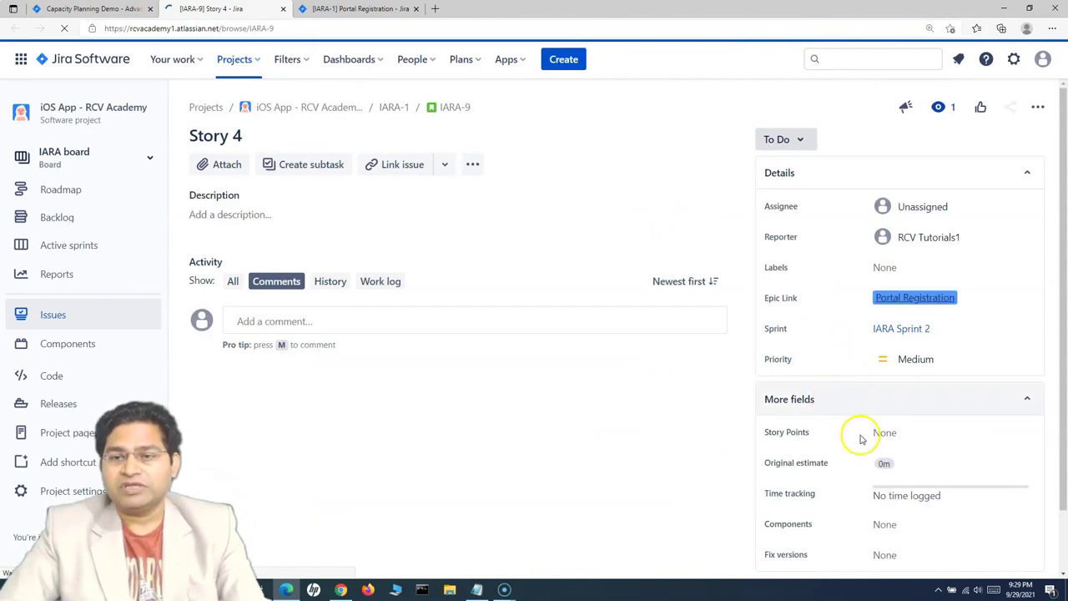
left_click(885, 432)
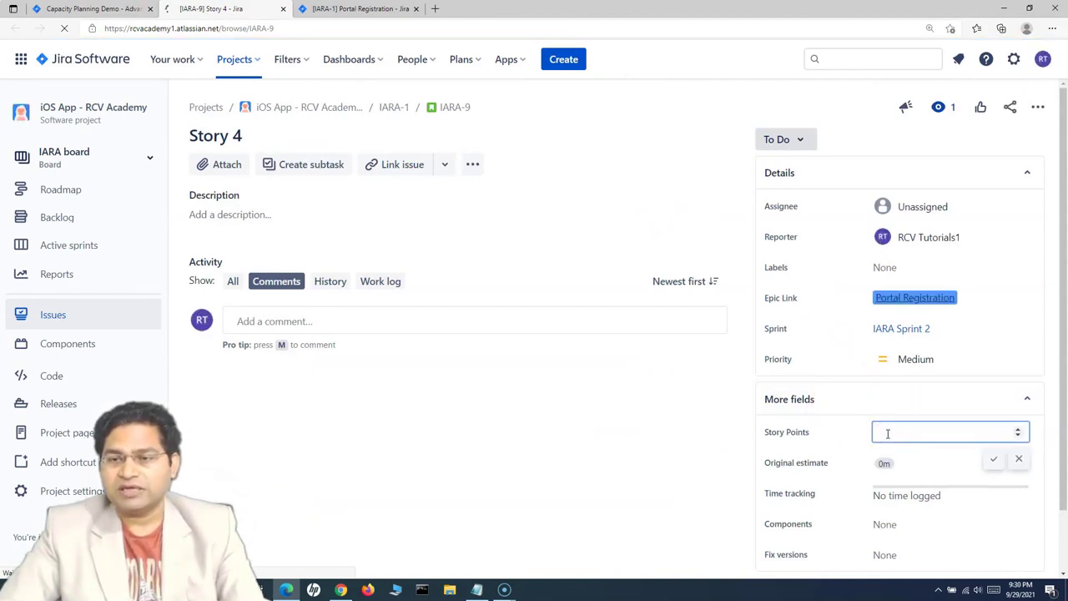
type("13")
left_click(819, 433)
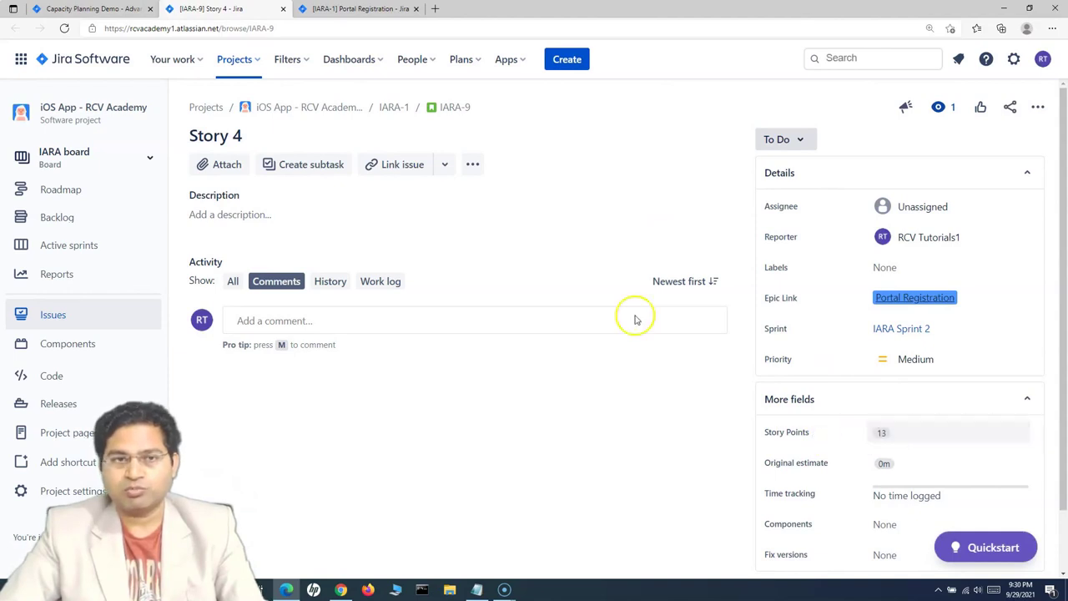
Return to the plan, reload it, and examine the allocated points and fill percentage of the iOS Team's IARA Sprint 2
left_click(92, 8)
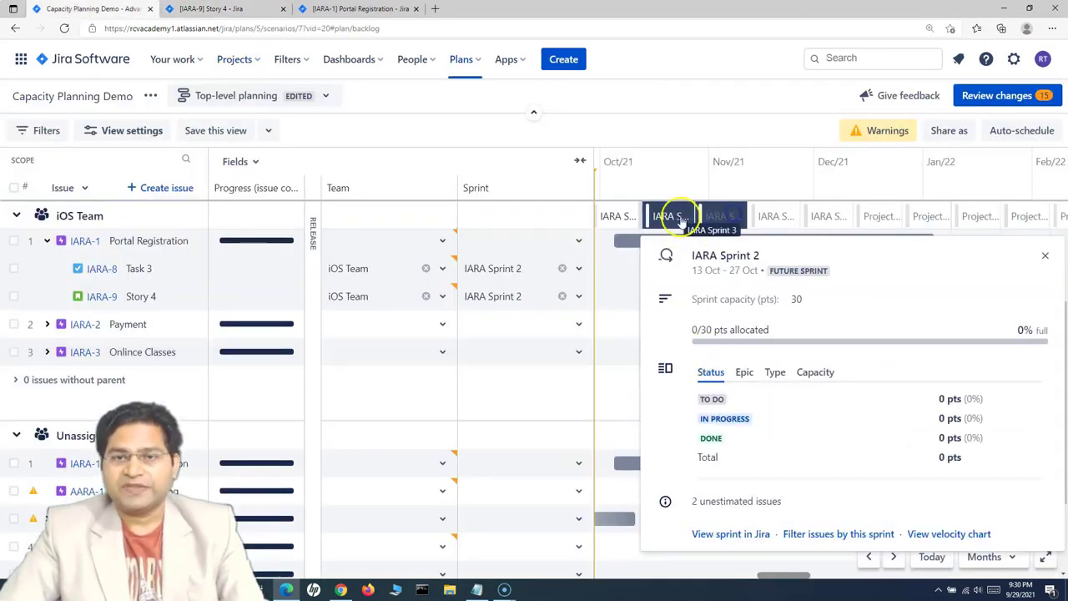
left_click(543, 28)
key("Return")
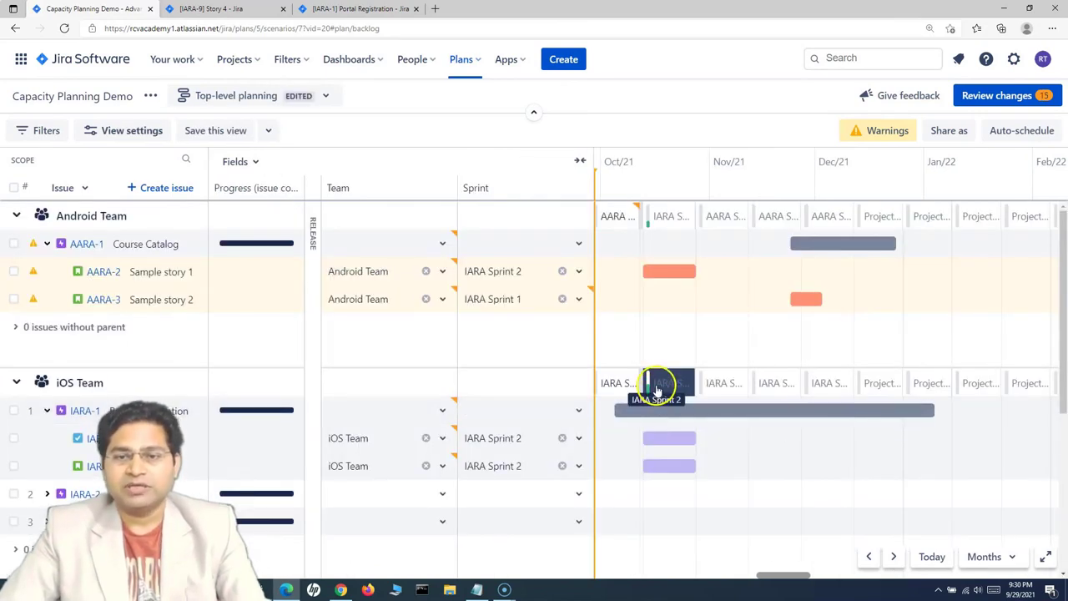
left_click(657, 387)
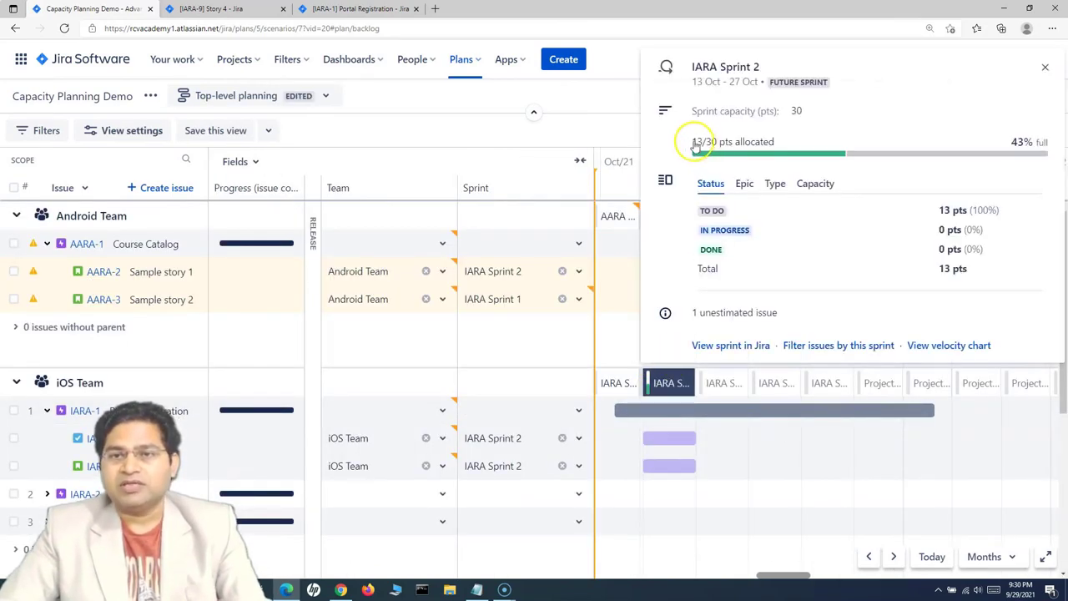
left_click_drag(694, 142, 777, 143)
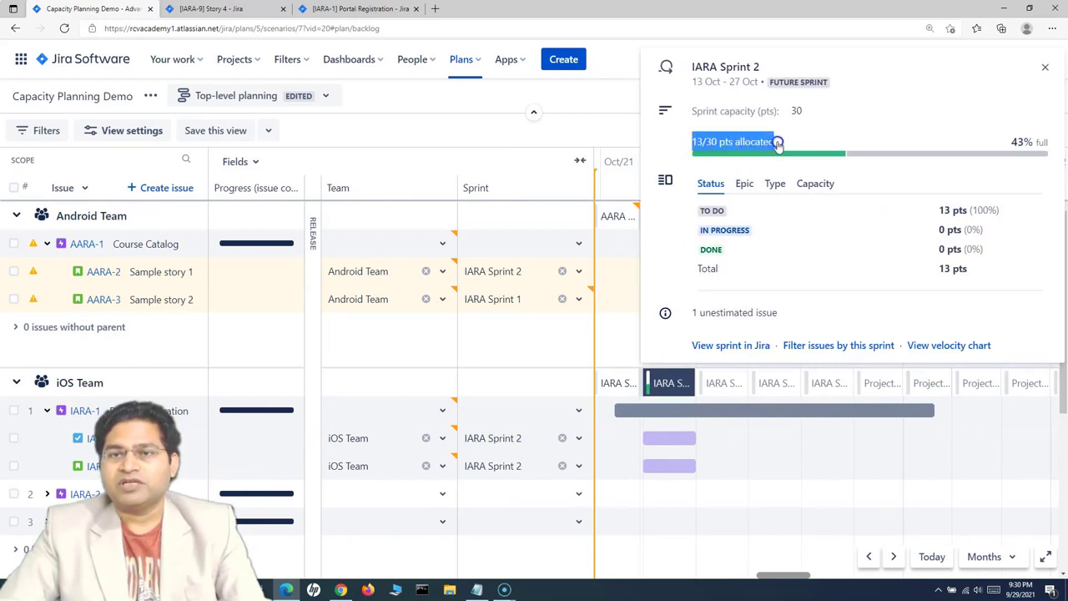
left_click(912, 131)
left_click_drag(1010, 144, 1039, 141)
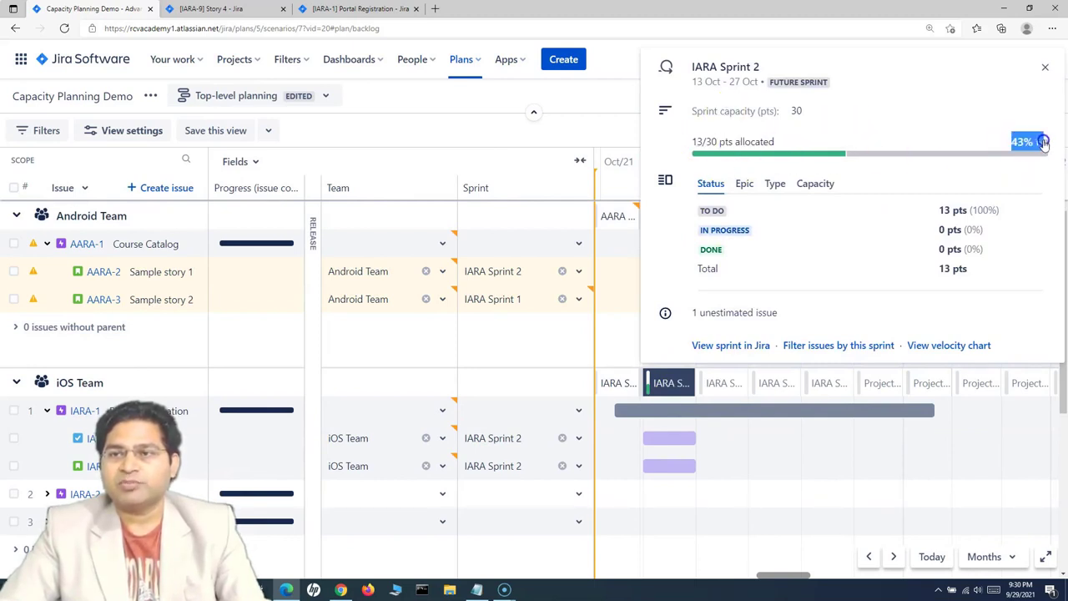
left_click(342, 437)
Reopen the IARA Sprint 2 details, check the estimation fields of IARA-8 Task 3, and close the sprint details in the plan
scroll(448, 392, "down", 2)
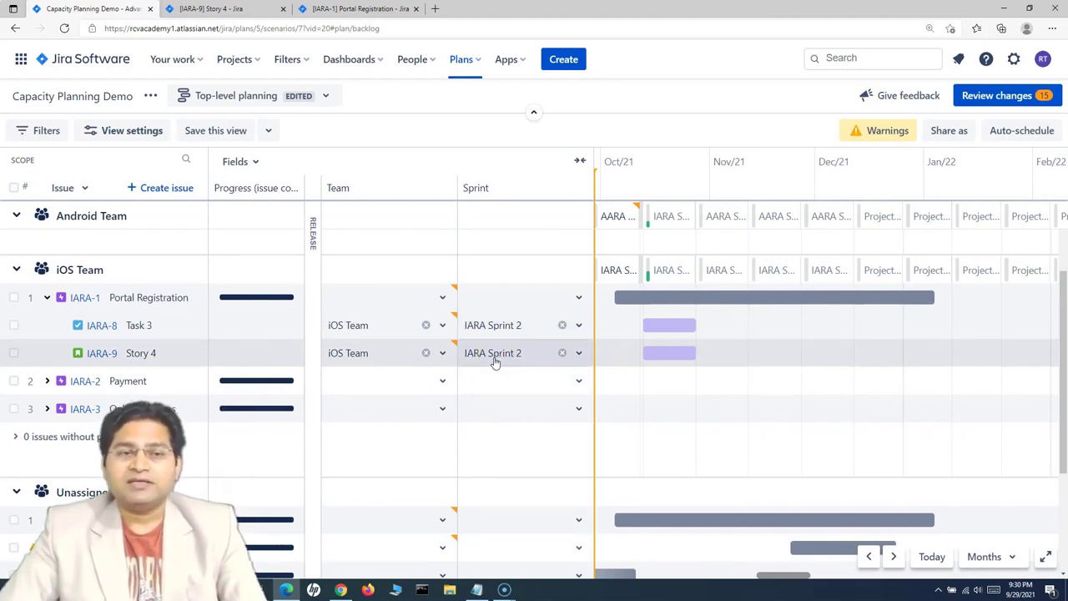
left_click(377, 362)
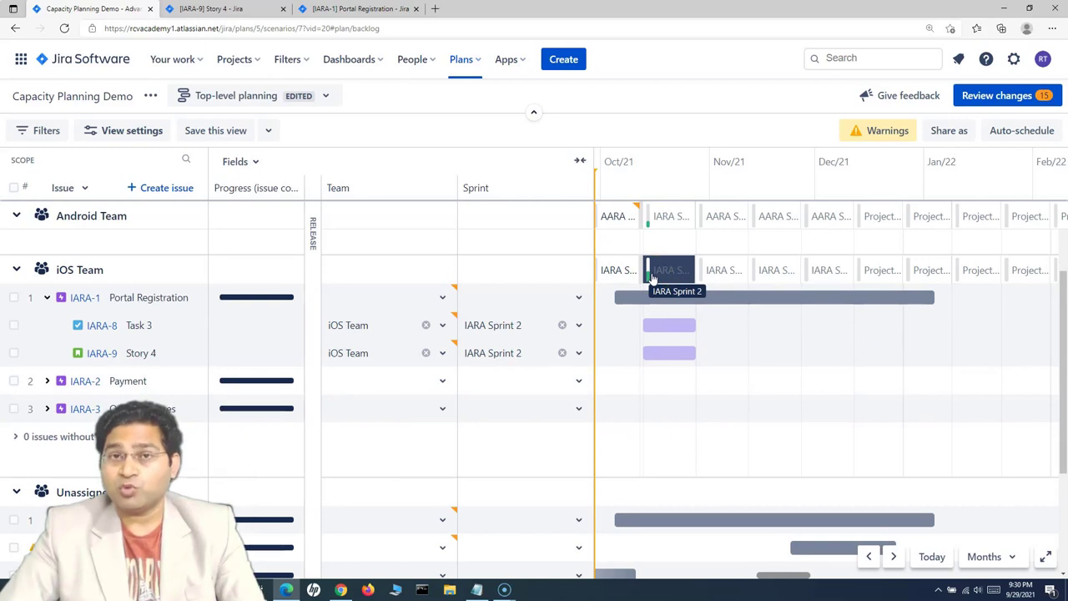
left_click(667, 269)
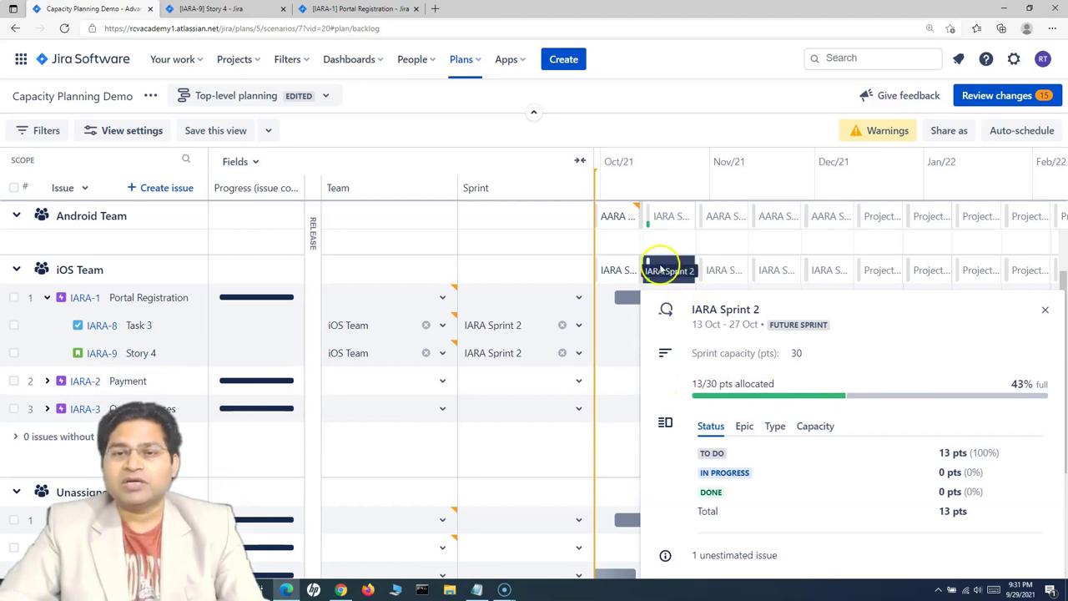
left_click(108, 330, "ctrl")
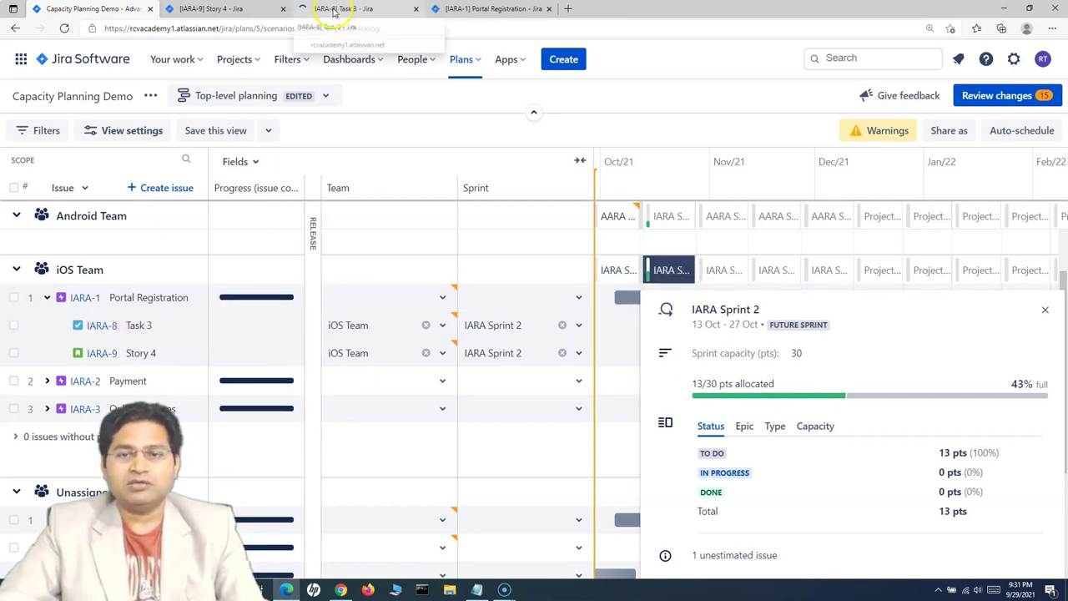
left_click(336, 8)
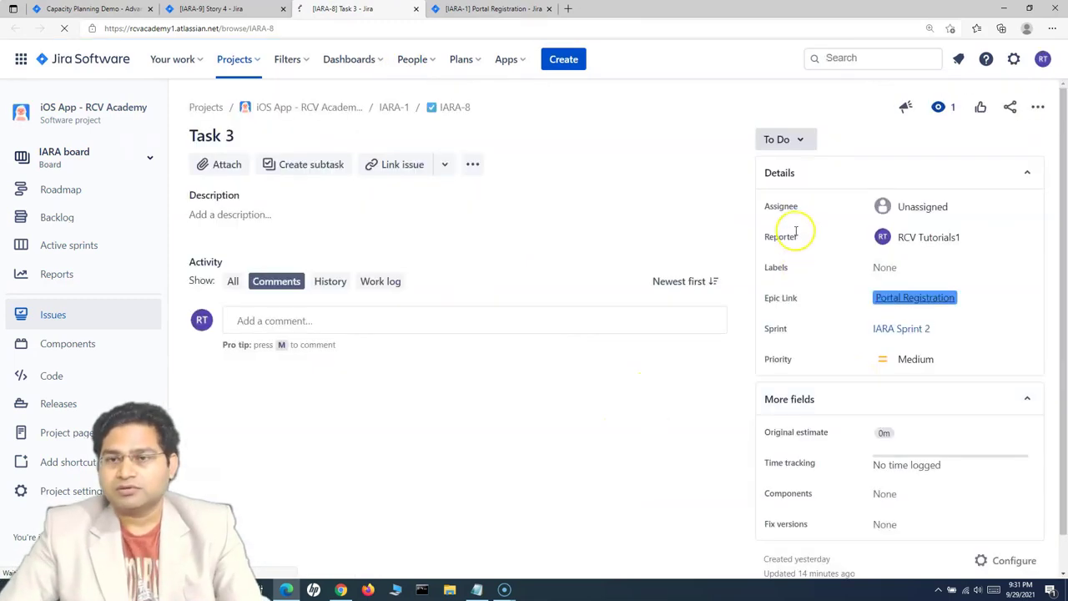
scroll(808, 417, "down", 1)
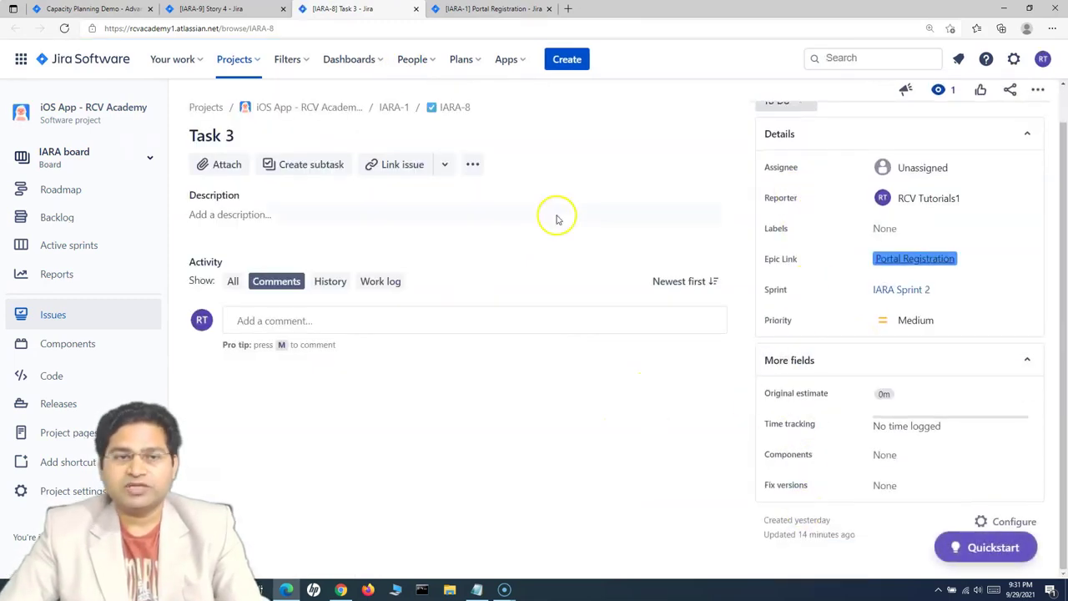
left_click(104, 10)
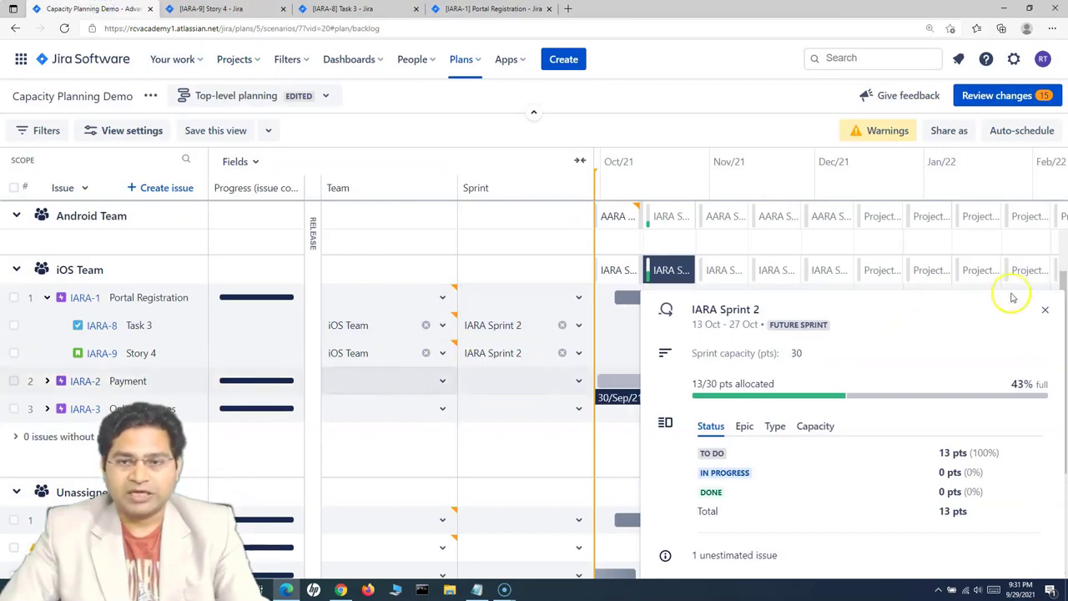
left_click(1041, 306)
Expand the iOS Team's Payment epic, open IARA-4 Story 1 in a separate browser tab, and set its story points to 20
scroll(47, 271, "down", 1)
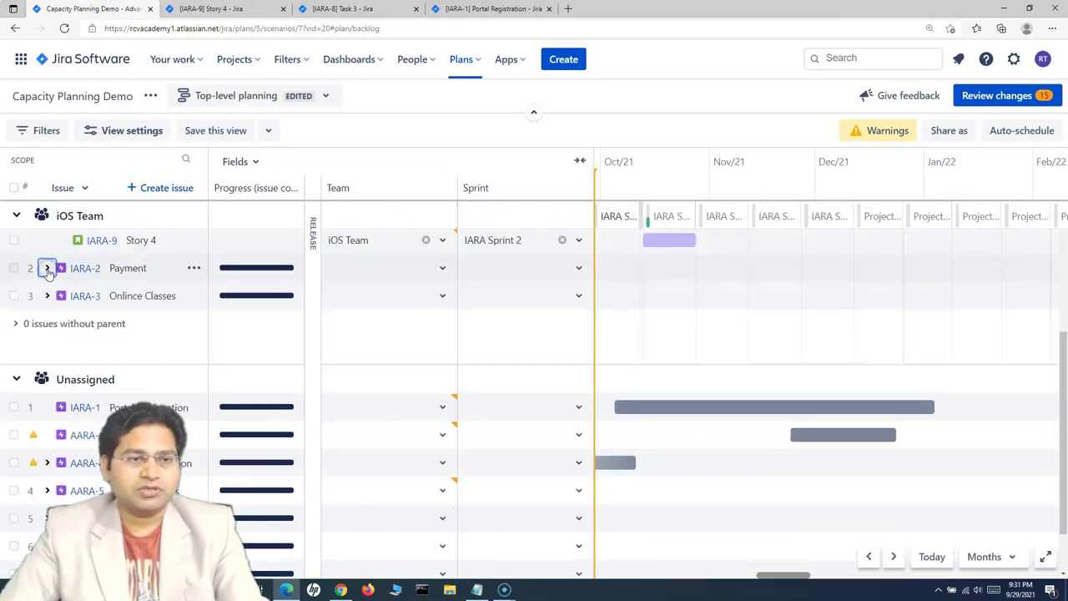
left_click(48, 268)
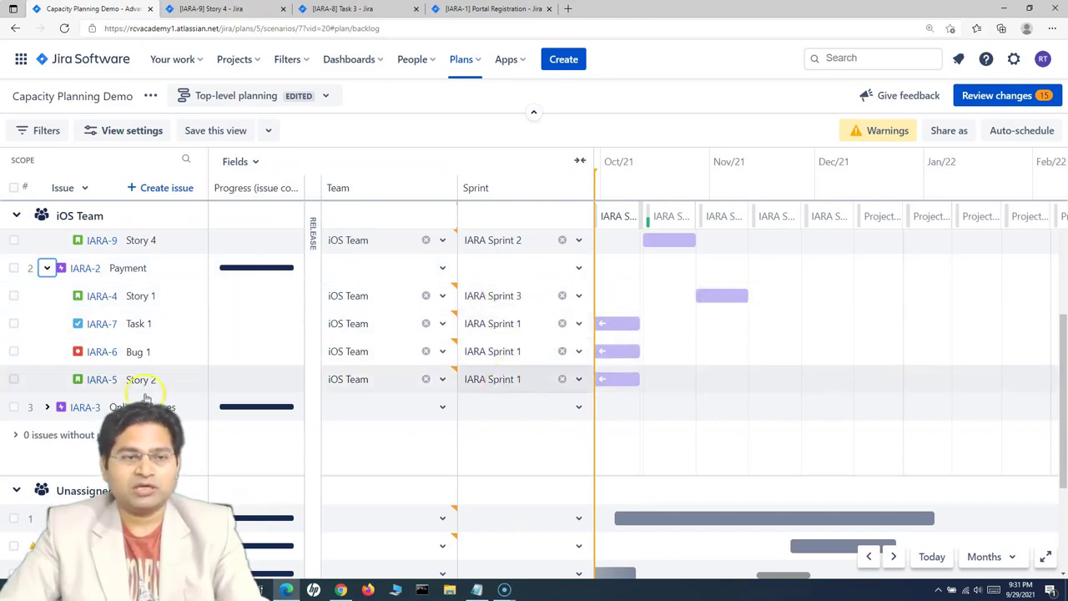
left_click(101, 296)
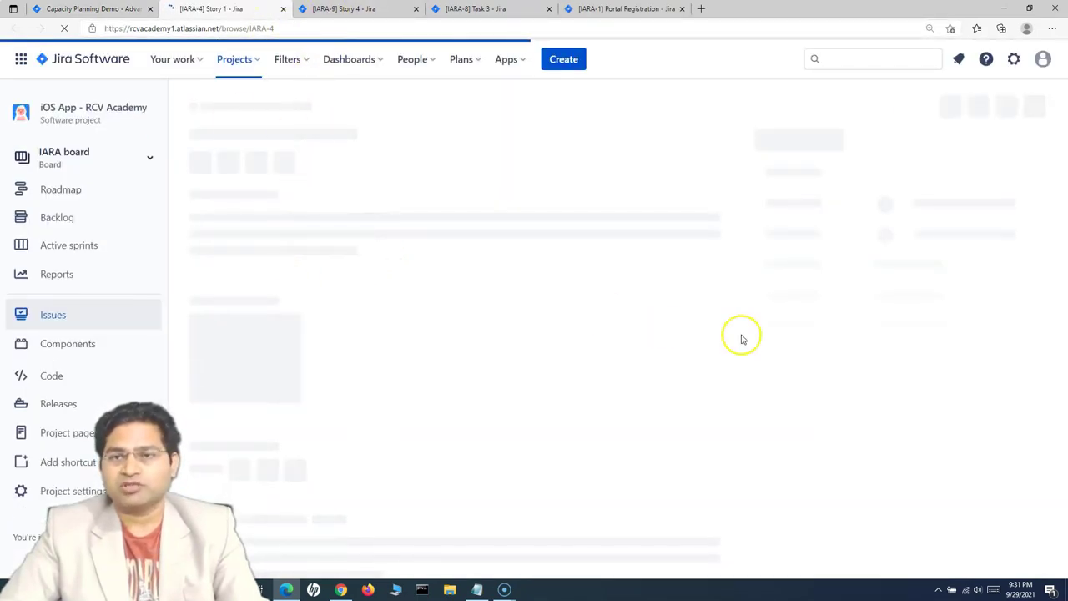
left_click(884, 431)
type("20")
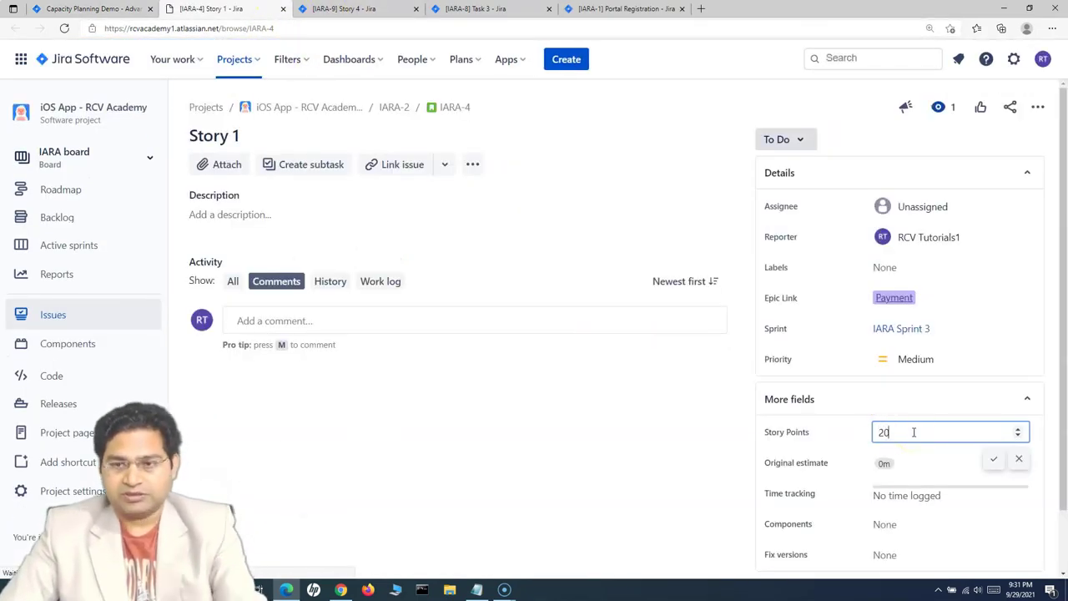
left_click(994, 459)
Change the story points of IARA-4 Story 1 to 100
left_click(881, 432)
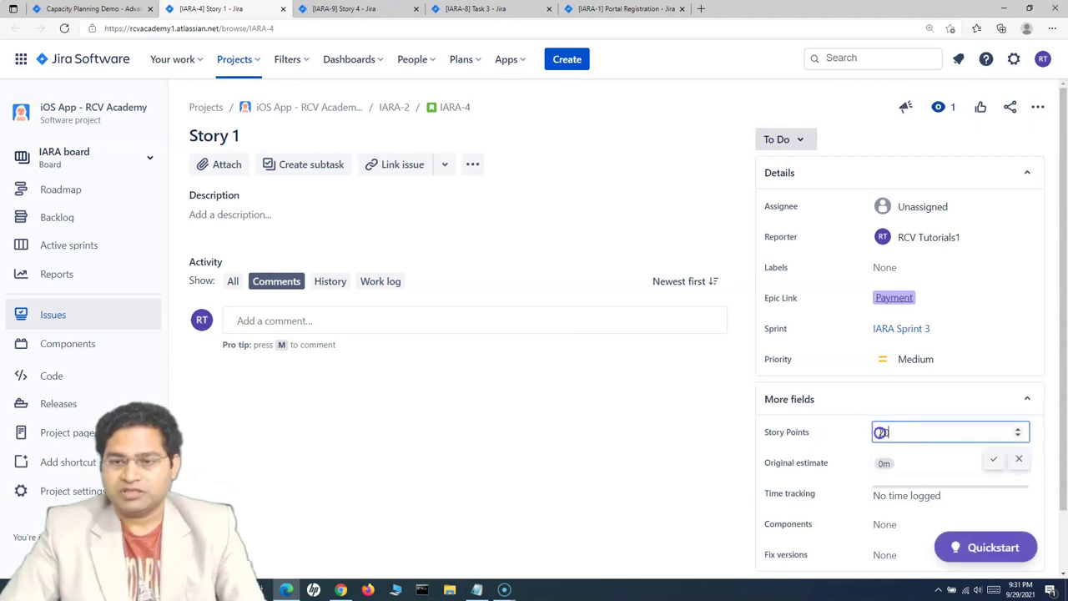
type("100")
left_click(994, 460)
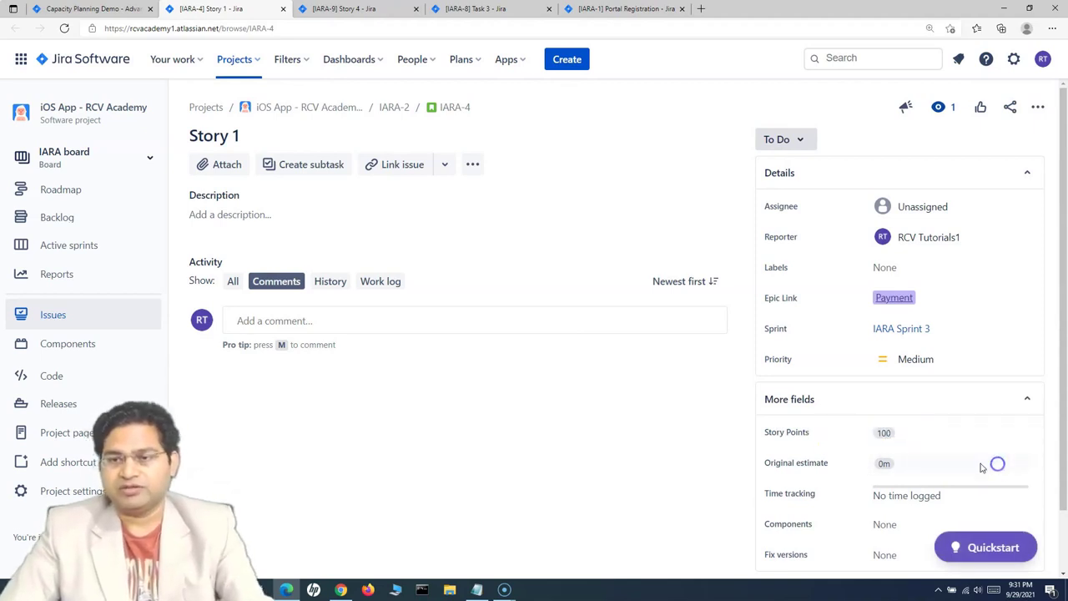
Return to the refreshed plan, examine the allocation of the iOS Team's IARA Sprint 3, and close its details
left_click(93, 9)
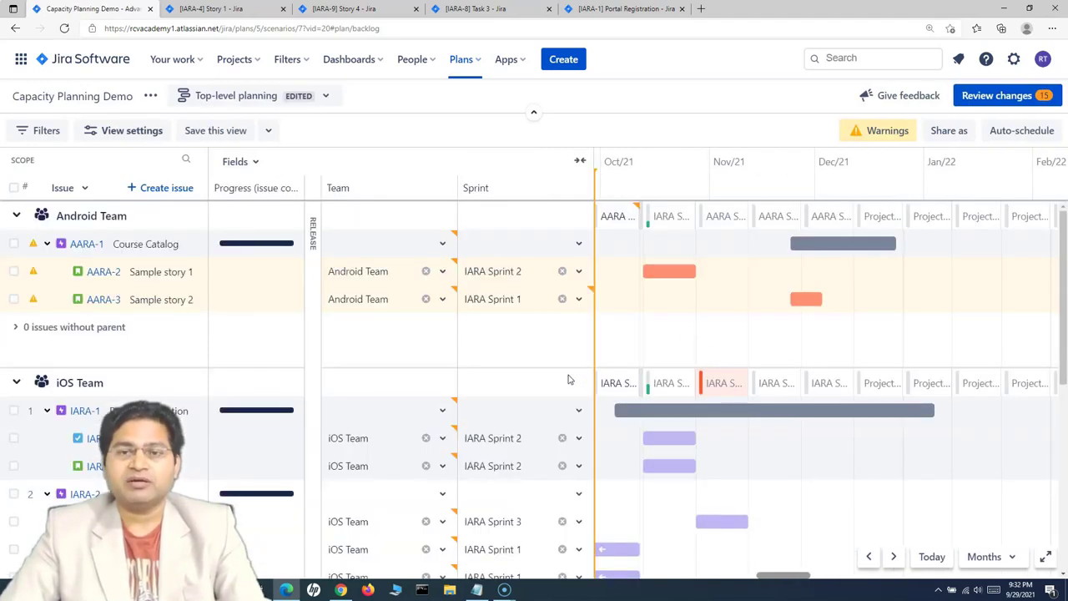
left_click(719, 383)
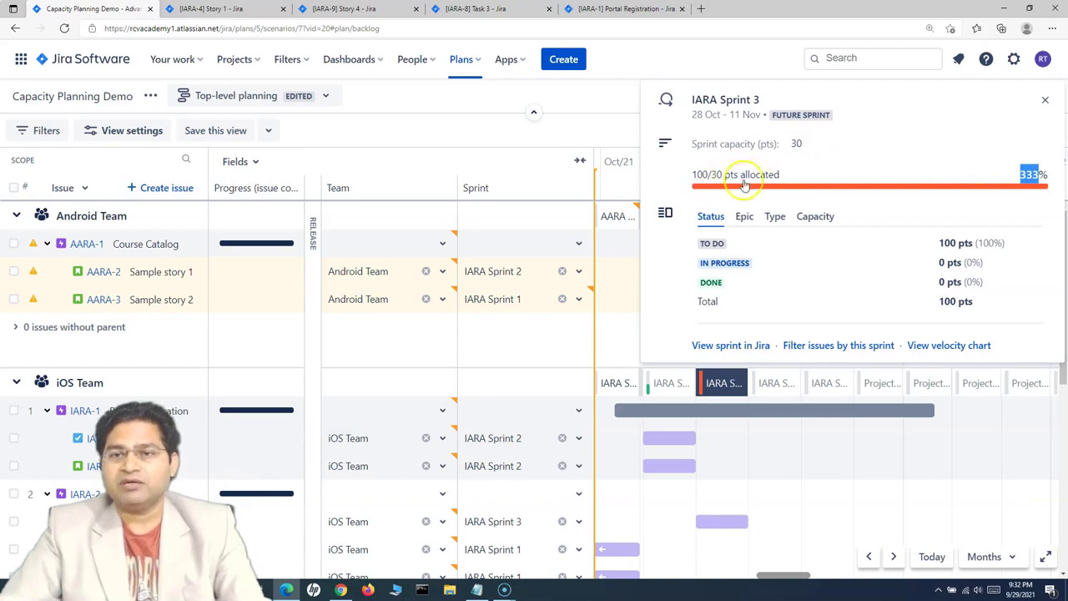
left_click(1044, 99)
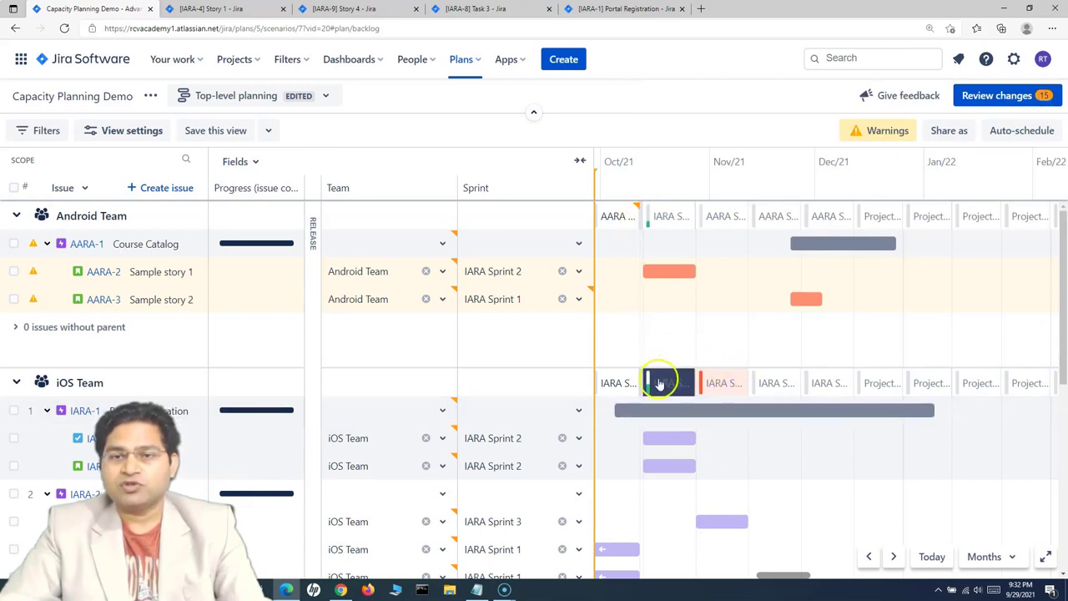
Look over the iOS Team's sprint allocation on the timeline, from IARA Sprint 3 to the projected sprints
left_click(715, 381)
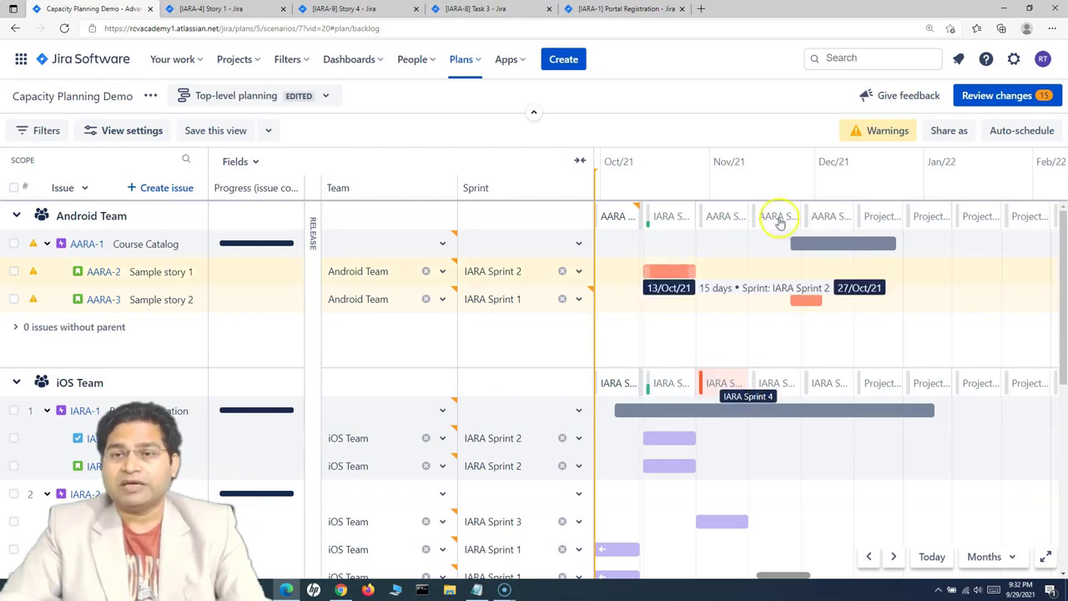
left_click(986, 395)
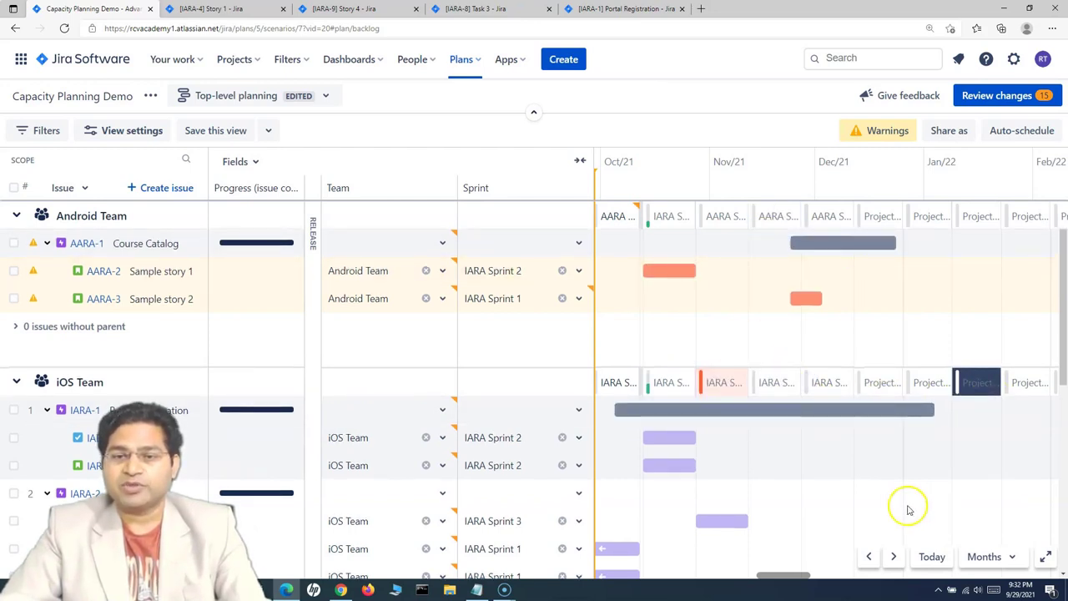
scroll(767, 467, "down", 2)
scroll(763, 428, "up", 2)
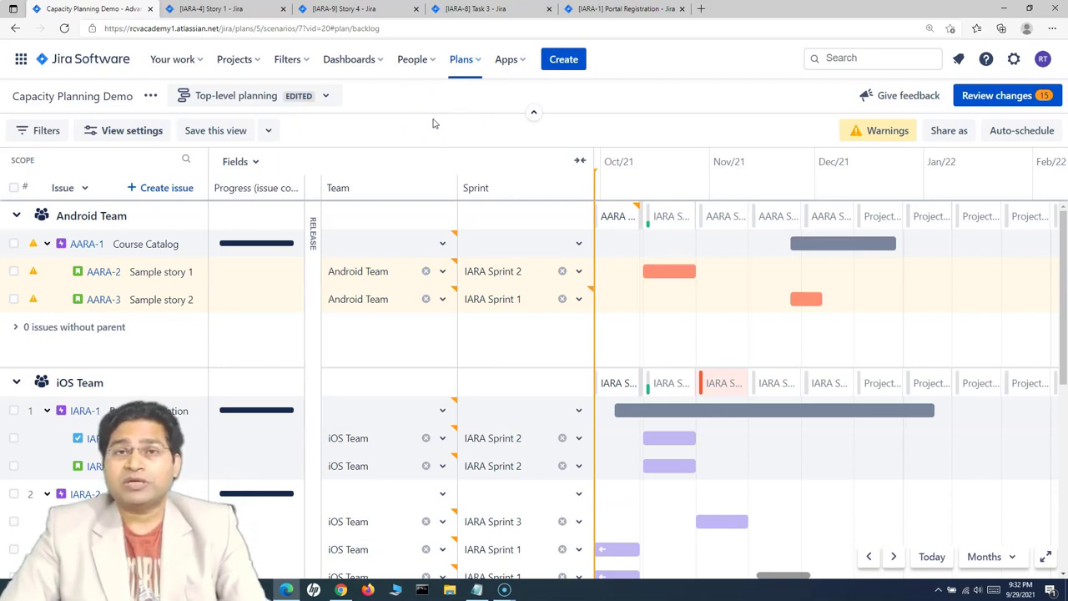
Show the plan's teams, inspect the Android Team's board, type, velocity and iteration length in its edit form, and close it without saving
left_click(287, 95)
left_click(227, 293)
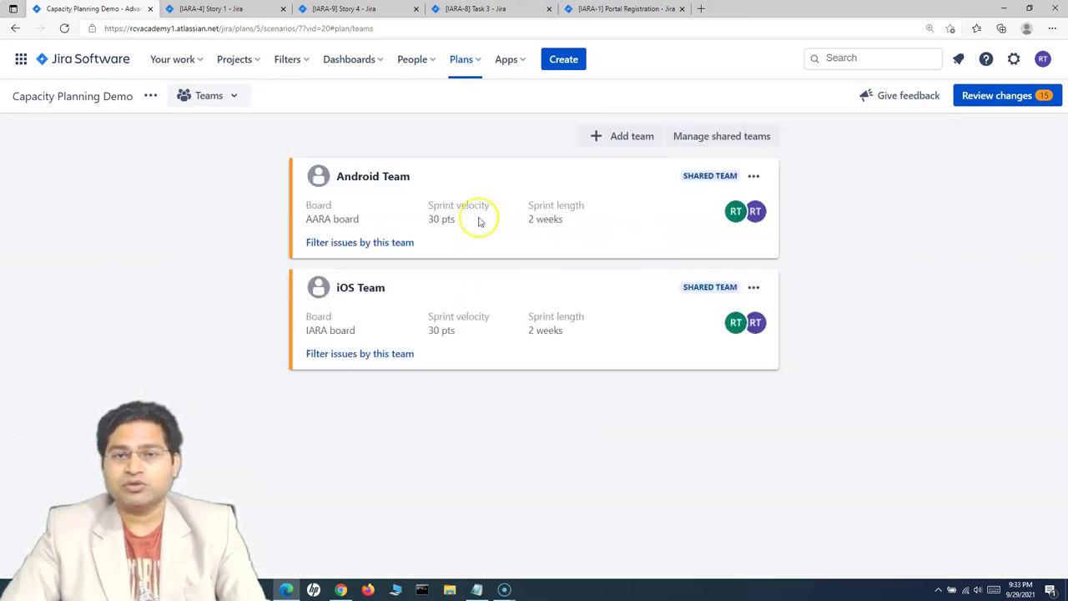
left_click_drag(353, 232, 300, 207)
left_click(753, 175)
left_click(746, 207)
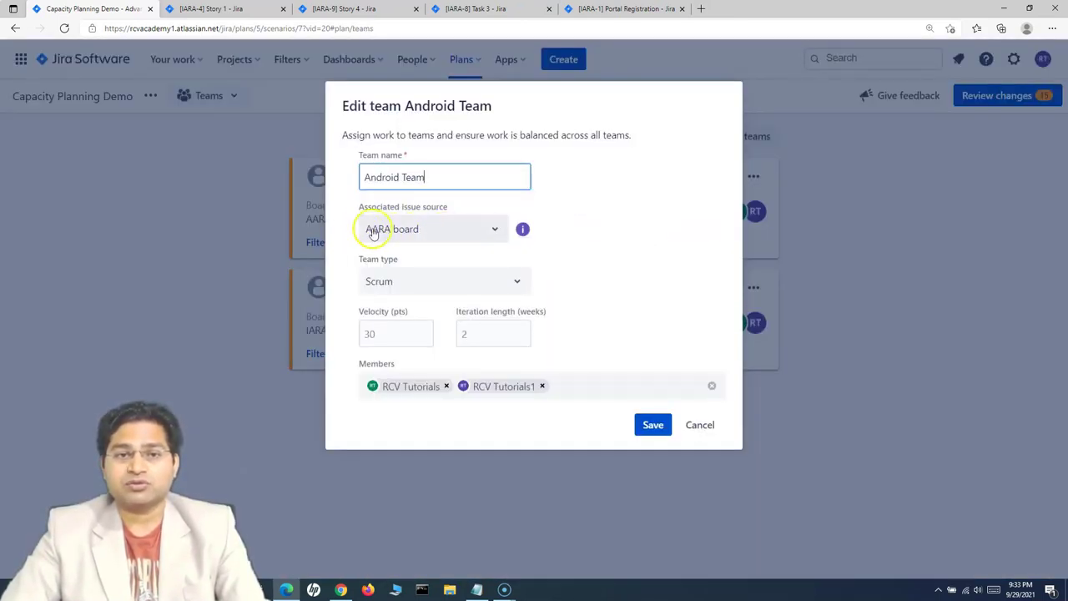
left_click(705, 426)
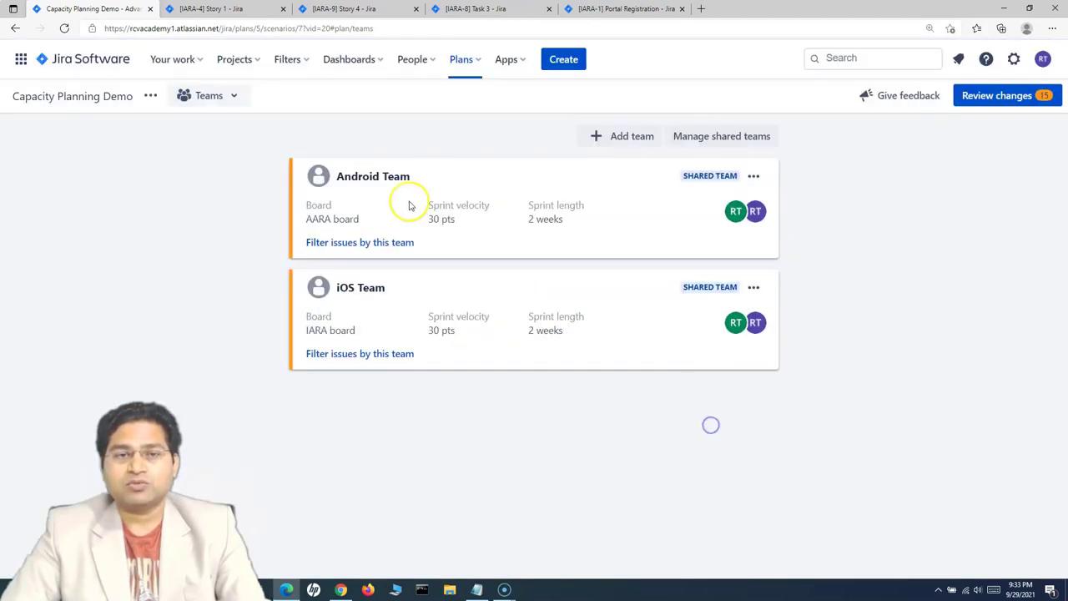
Check the estimation unit and the issue sources in the plan settings, and go back to the plan
left_click(150, 95)
left_click(186, 127)
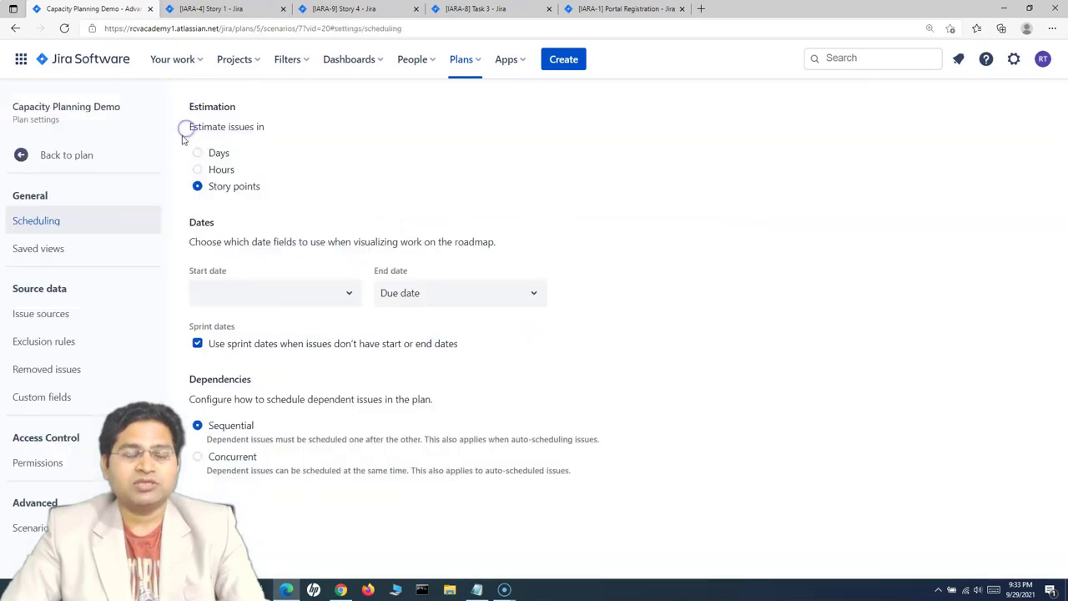
left_click(35, 317)
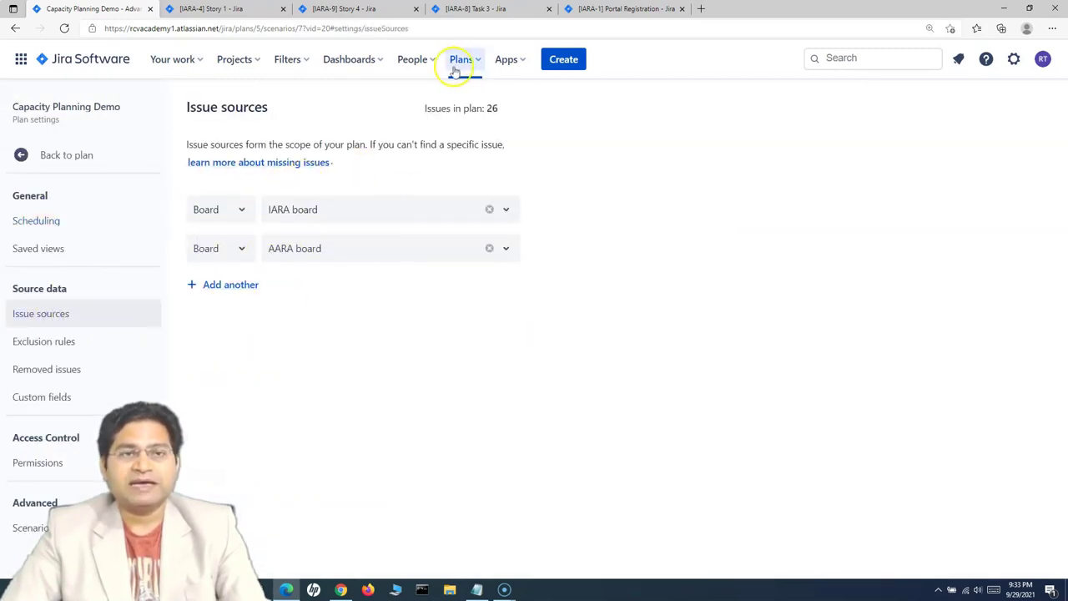
left_click(45, 152)
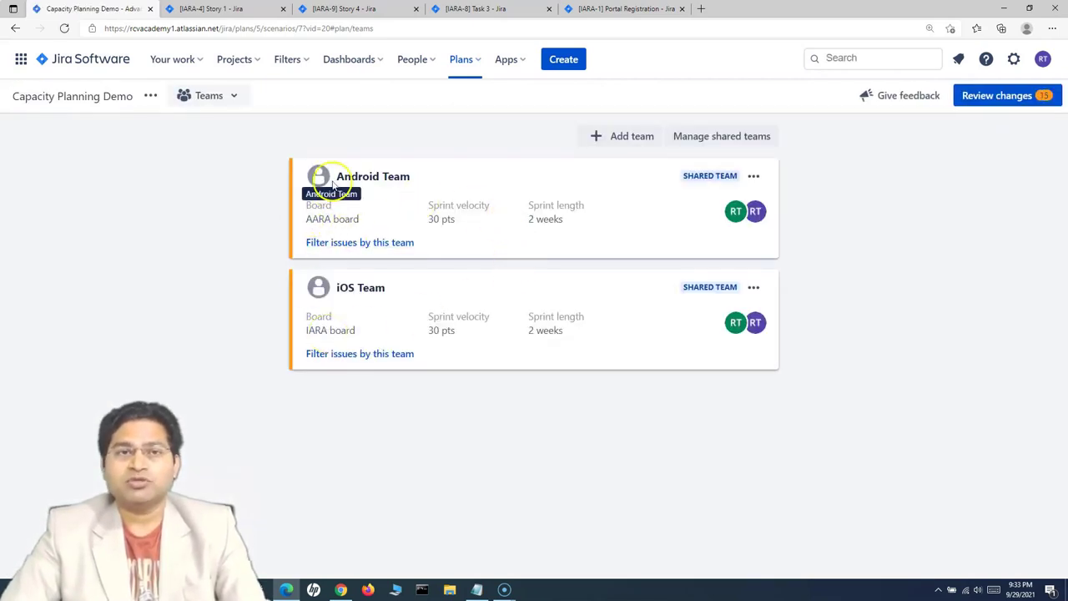
Return to the top-level planning roadmap, review the plan's unsaved changes, and close the review without saving them to Jira
left_click(207, 95)
left_click(227, 161)
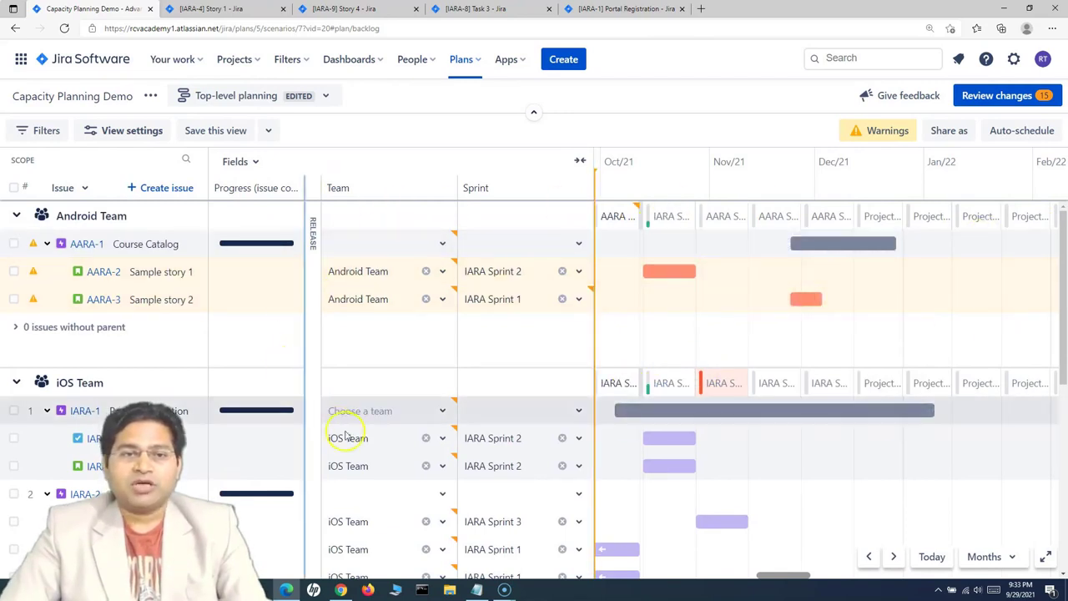
left_click(1003, 98)
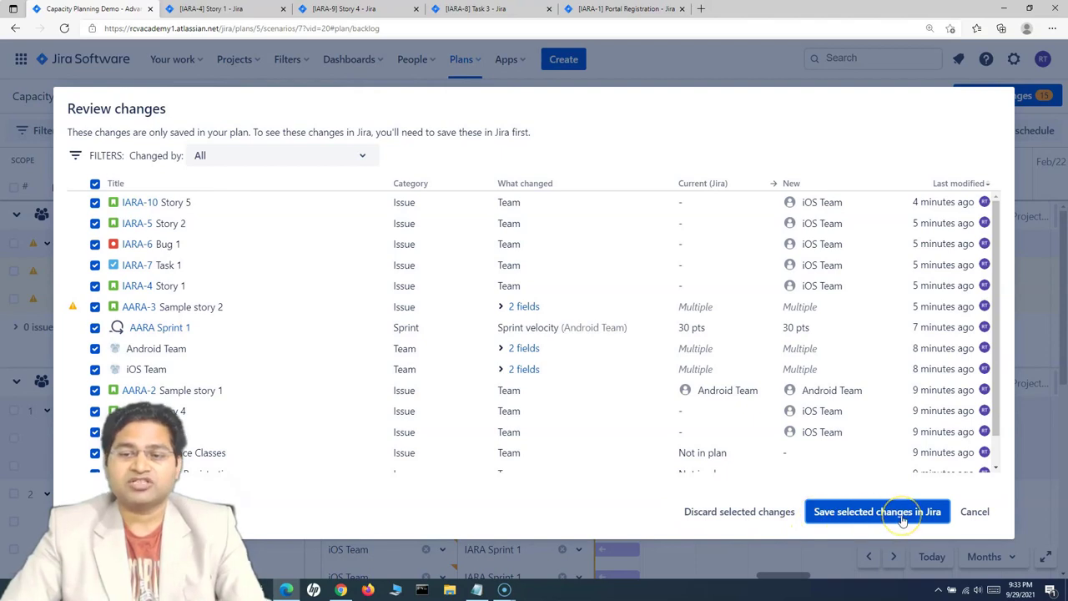
left_click(970, 513)
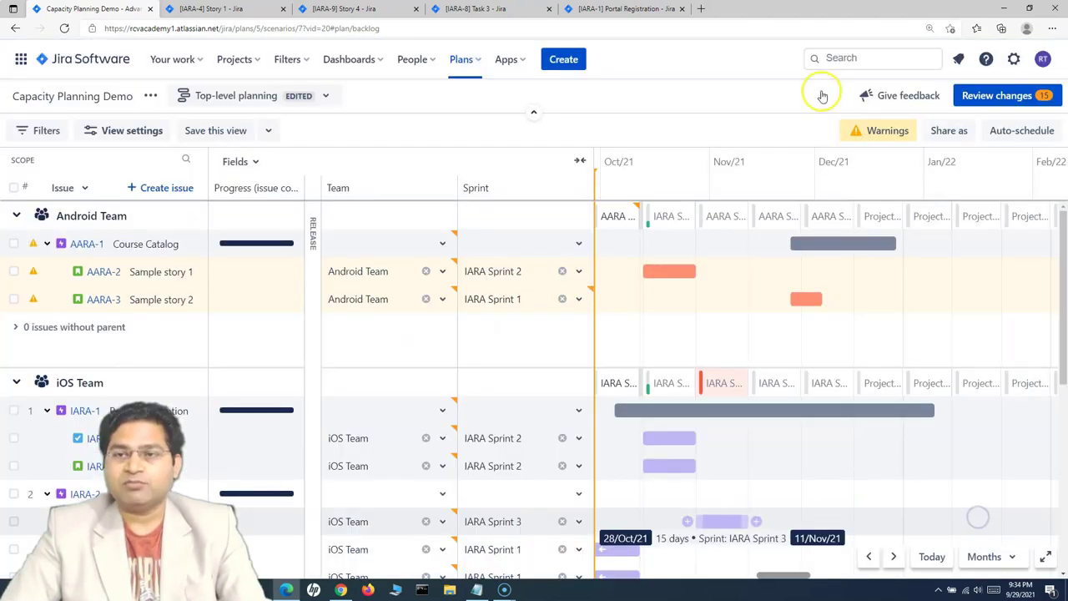